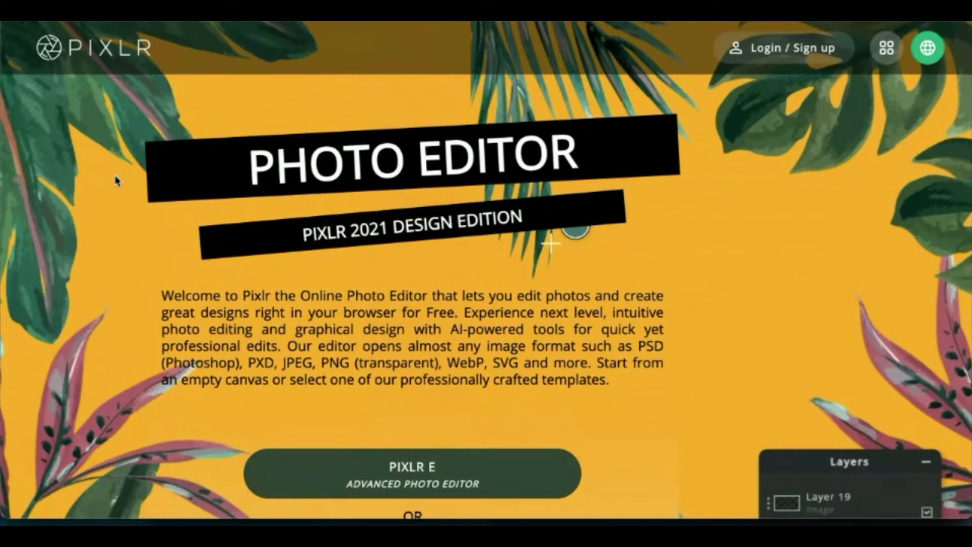
Step: Launch Pixlr E, the Advanced Photo Editor, and bring up its Create new canvas options
scroll(117, 180, "down", 1)
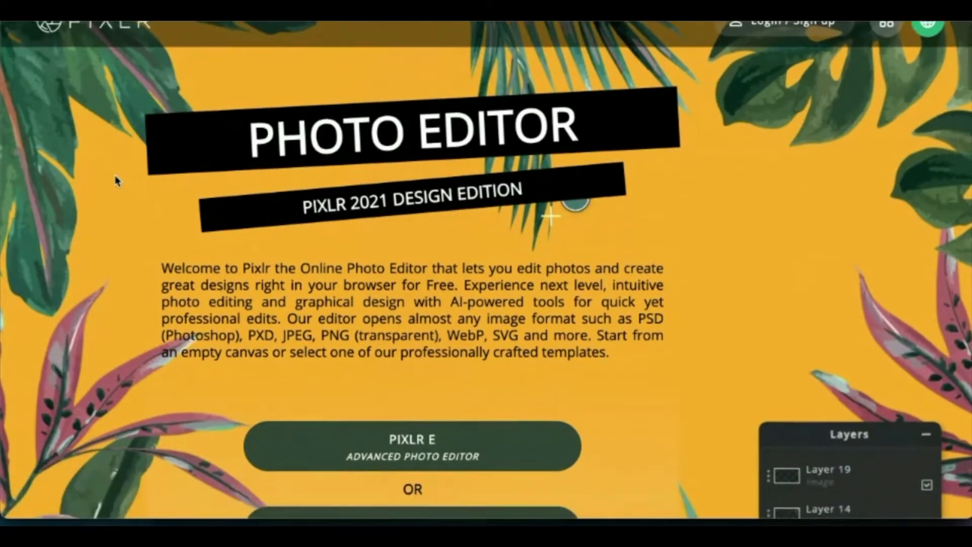
scroll(116, 181, "up", 1)
scroll(284, 293, "down", 3)
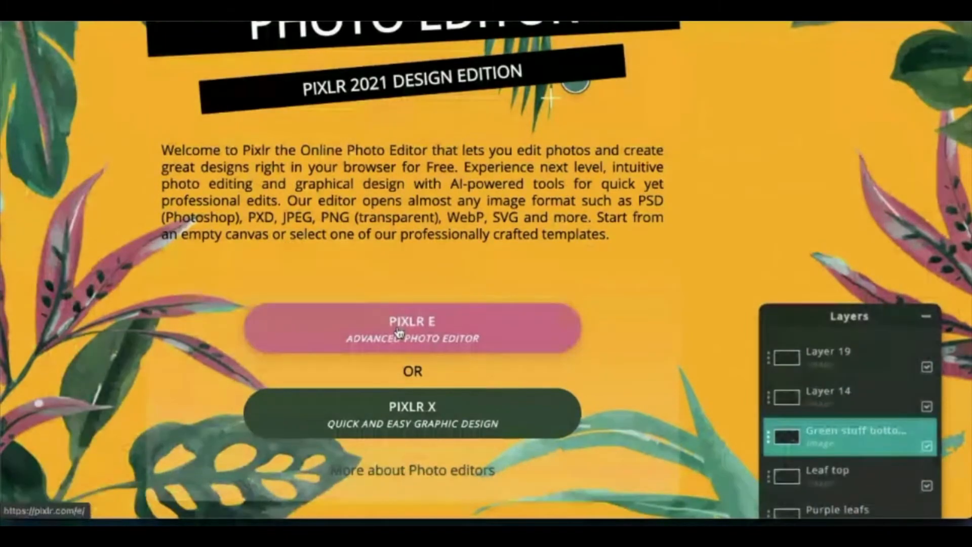
left_click(398, 333)
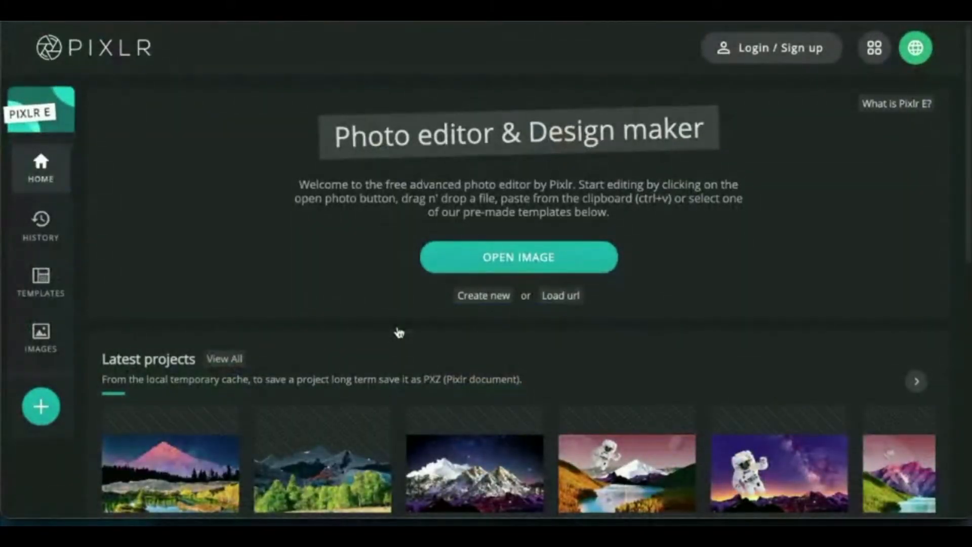
left_click(484, 296)
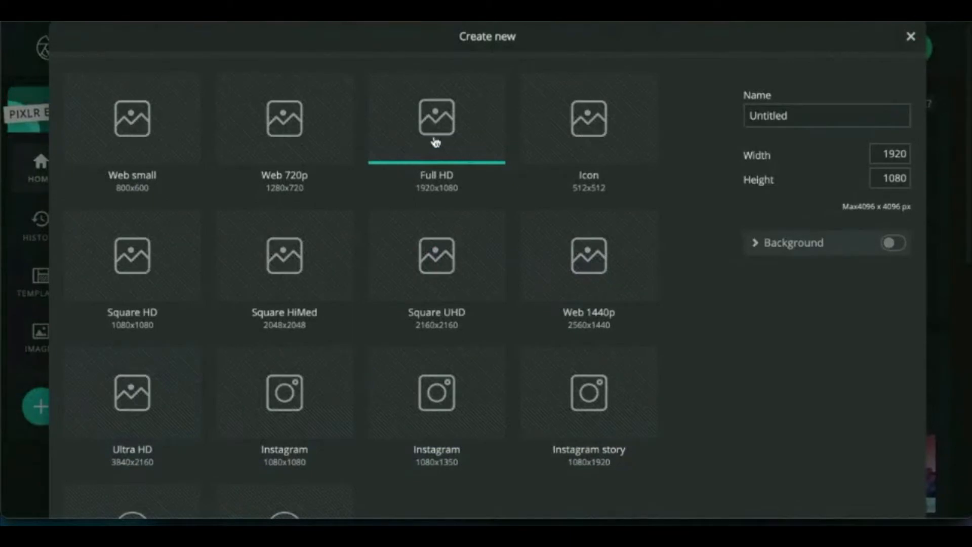
Step: Name the new Full HD 1920x1080 image 'Collage' and create the canvas
scroll(632, 310, "down", 3)
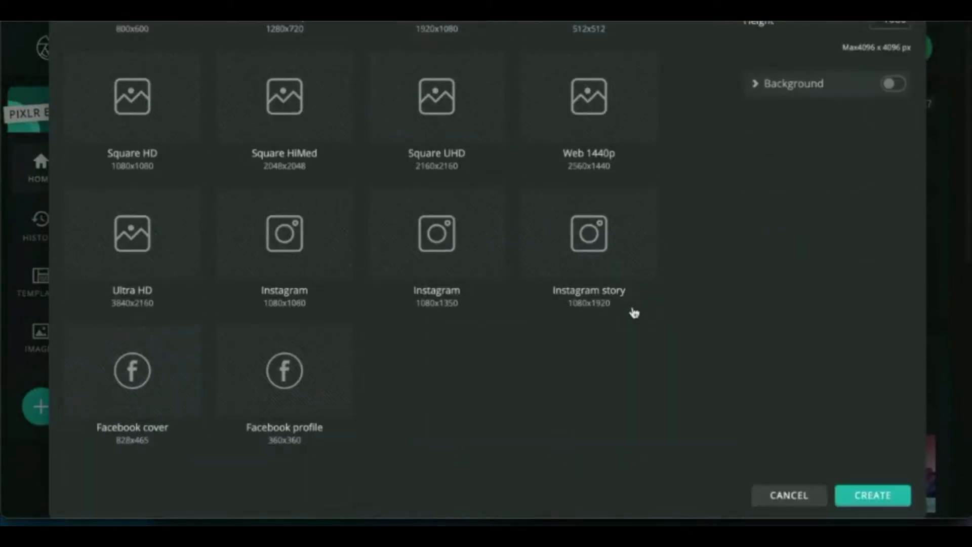
scroll(633, 310, "up", 3)
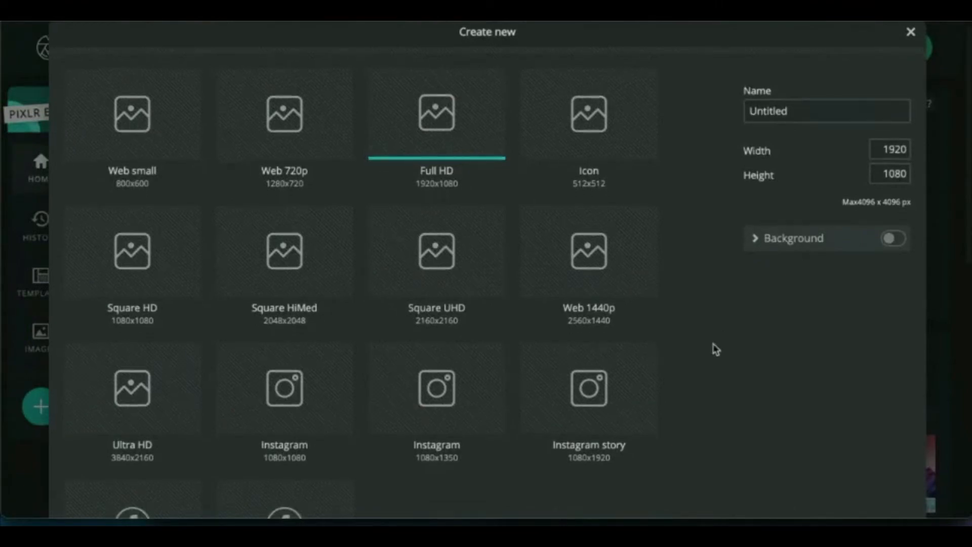
scroll(715, 339, "down", 3)
scroll(715, 349, "up", 3)
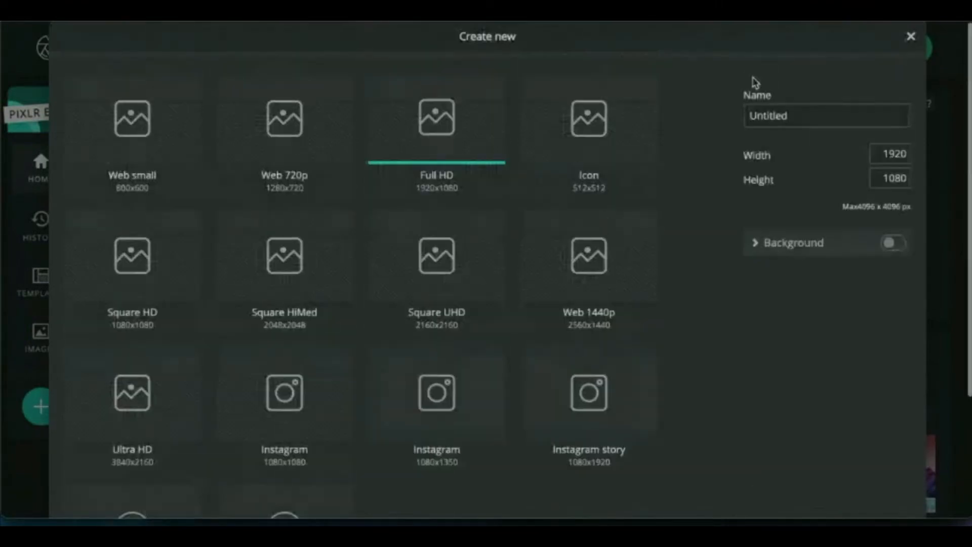
left_click(759, 112)
double_click(761, 117)
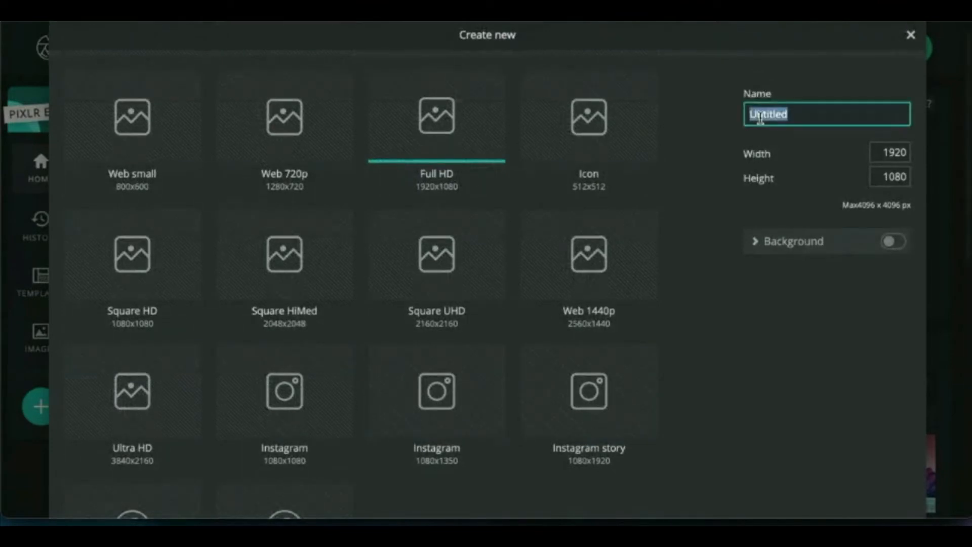
type("Collage")
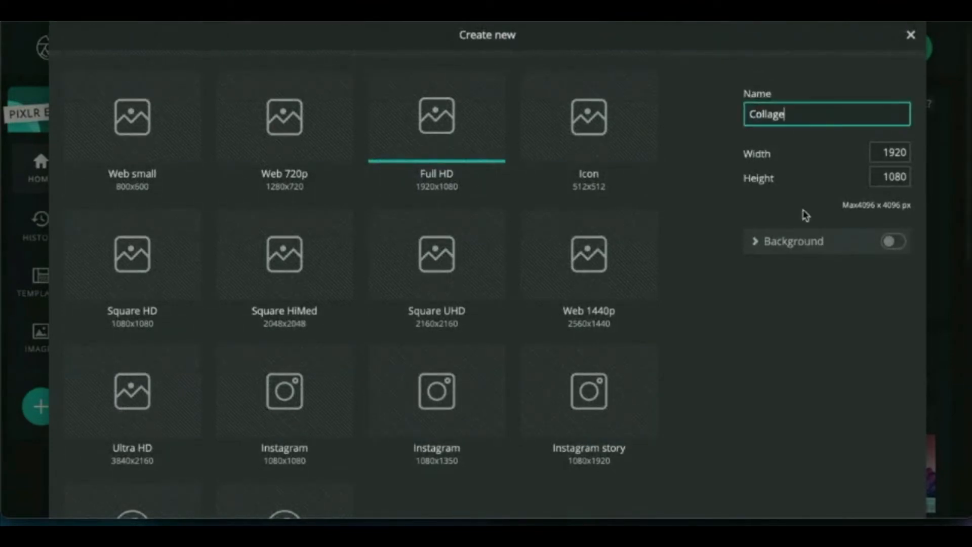
scroll(836, 393, "down", 3)
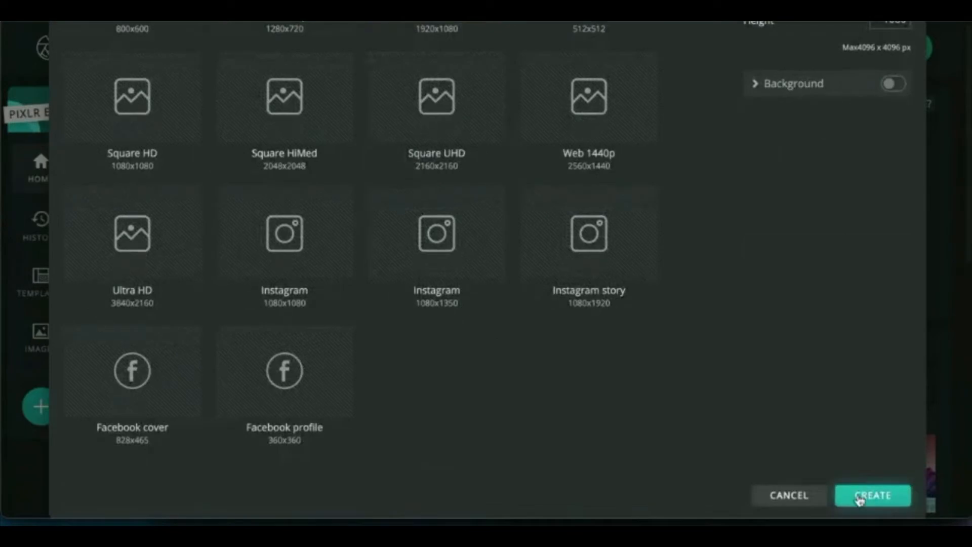
left_click(860, 490)
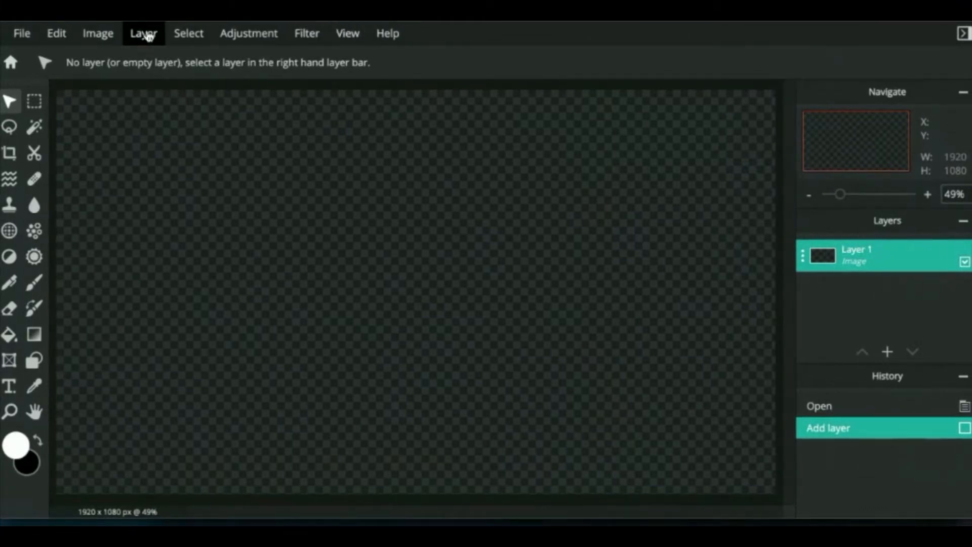
Step: Search Google Images for 'mountain sky' in a new tab
key("ctrl+t")
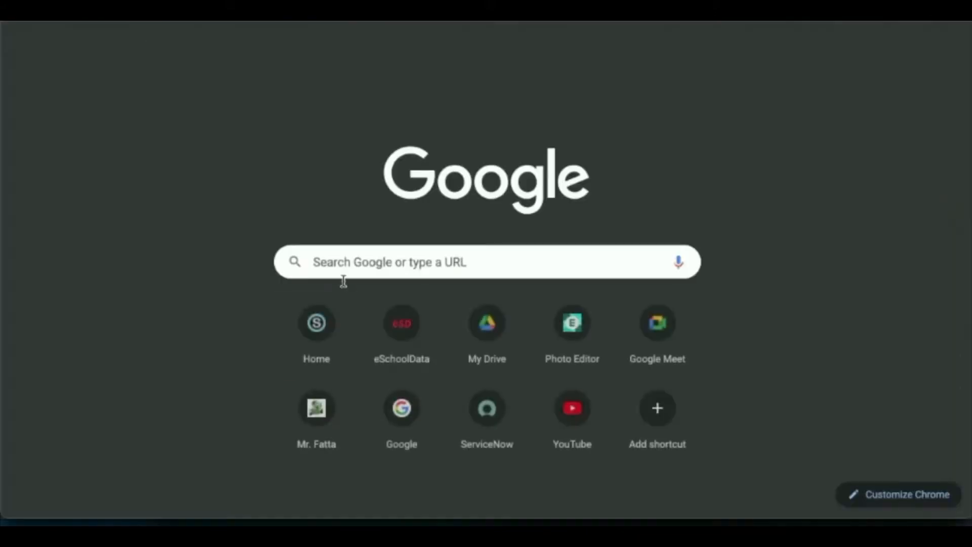
left_click(353, 266)
type("mountain")
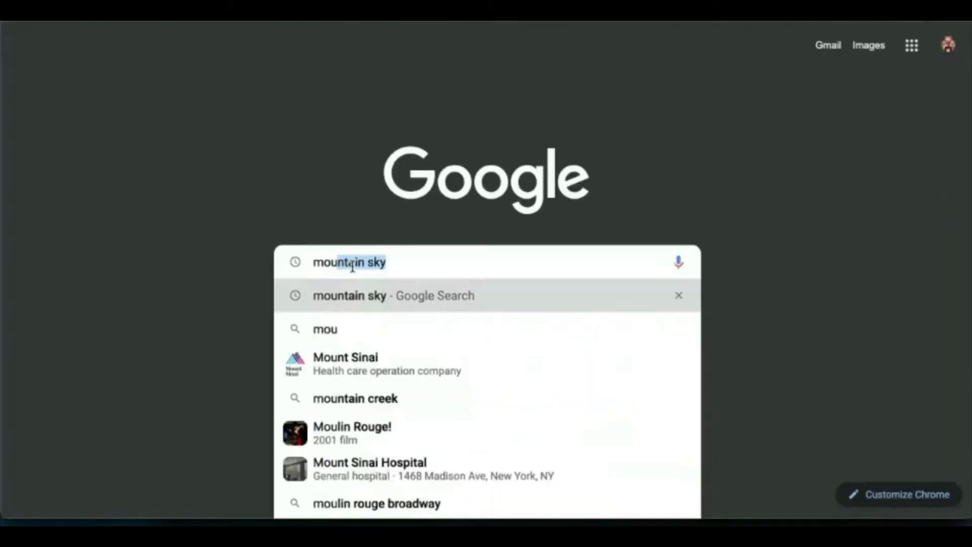
type(" sky")
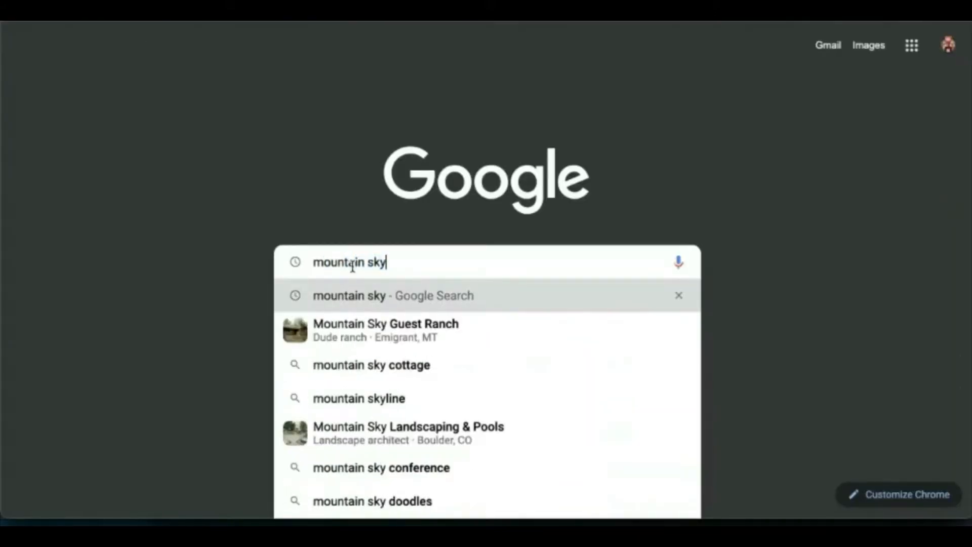
key("Return")
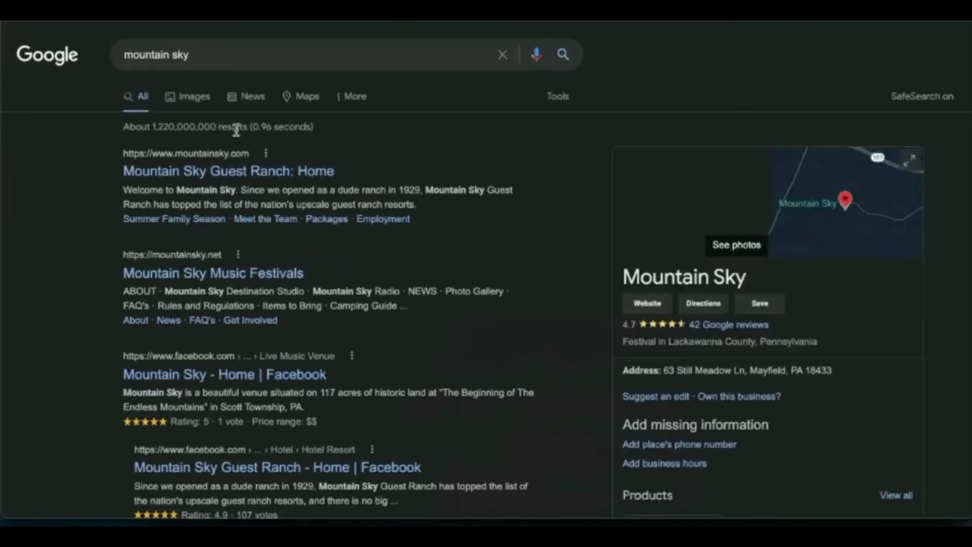
left_click(198, 101)
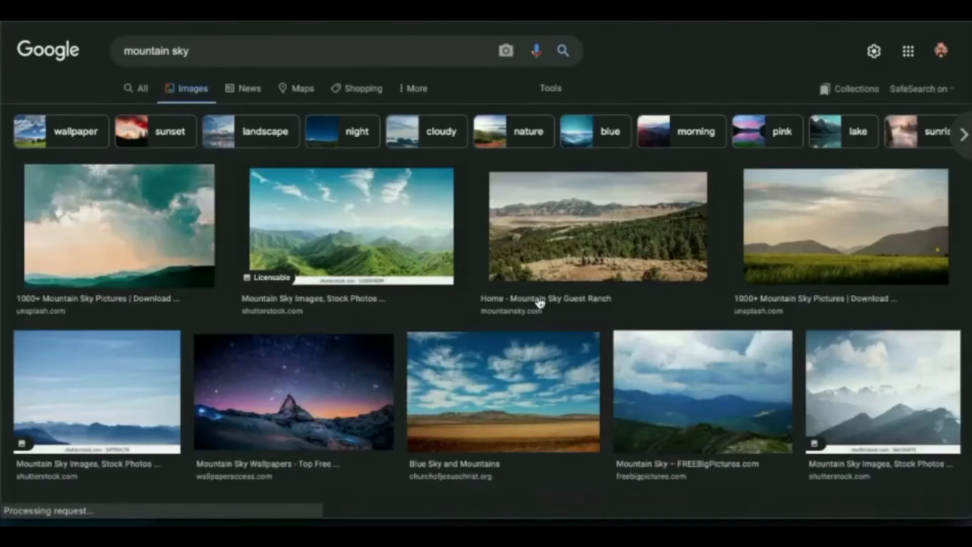
Step: Open the starry mountain wallpaper at full size in its own tab
scroll(517, 357, "down", 2)
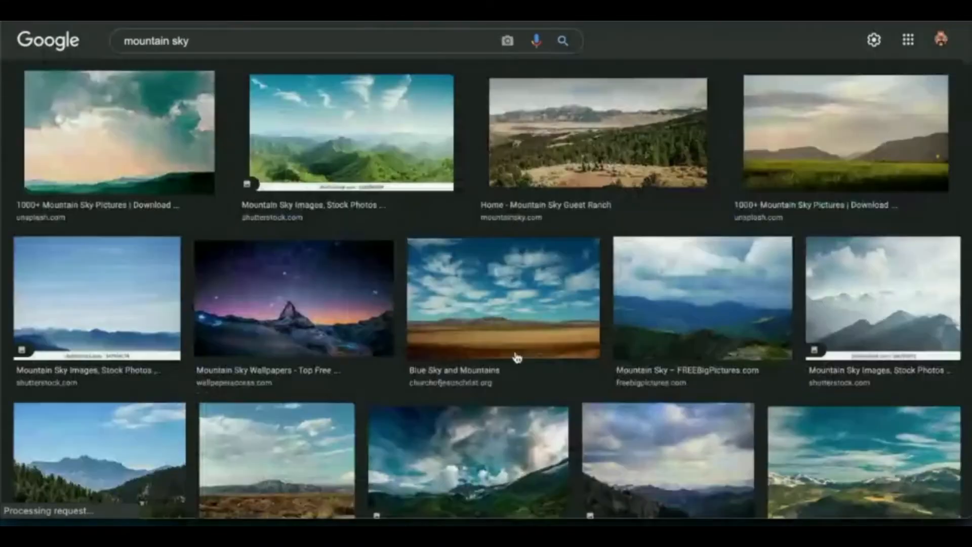
left_click(288, 298)
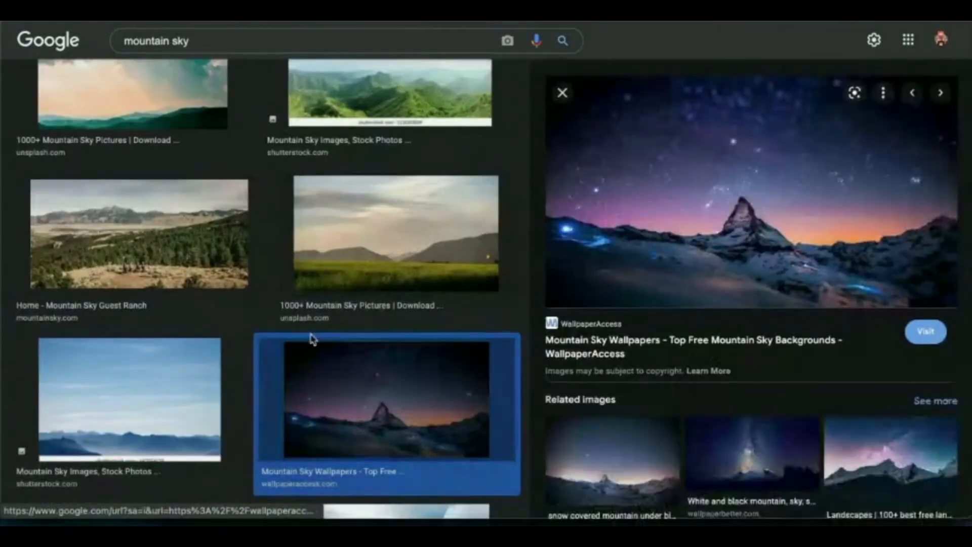
right_click(720, 165)
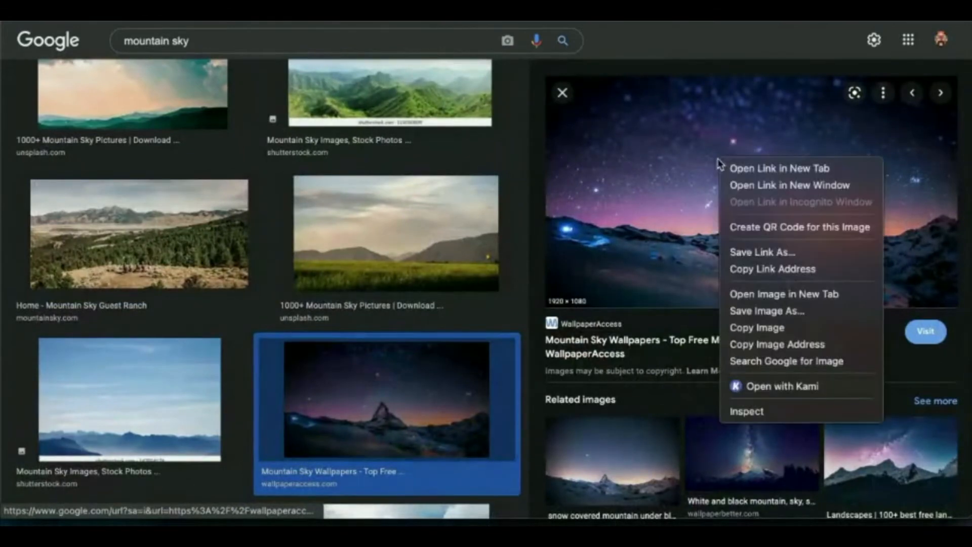
left_click(761, 294)
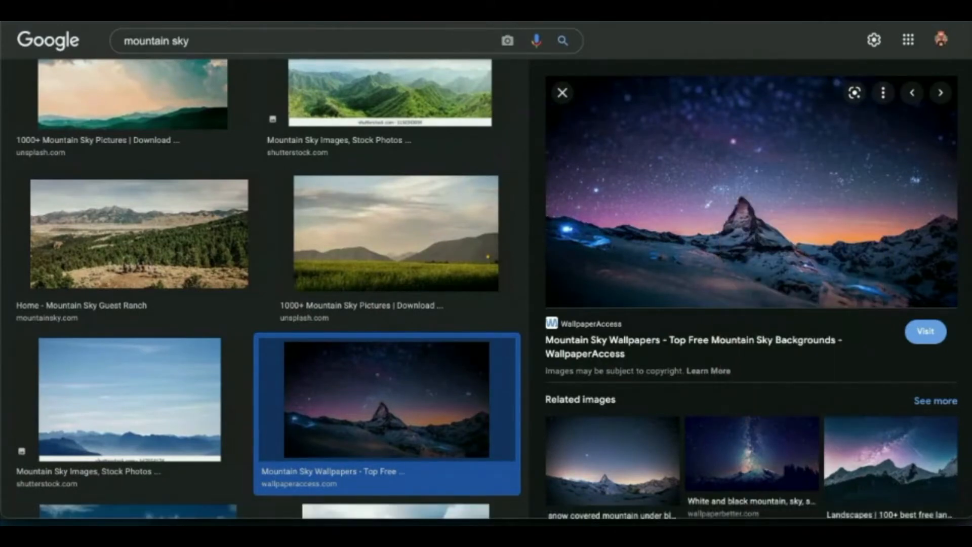
key("ctrl+Tab")
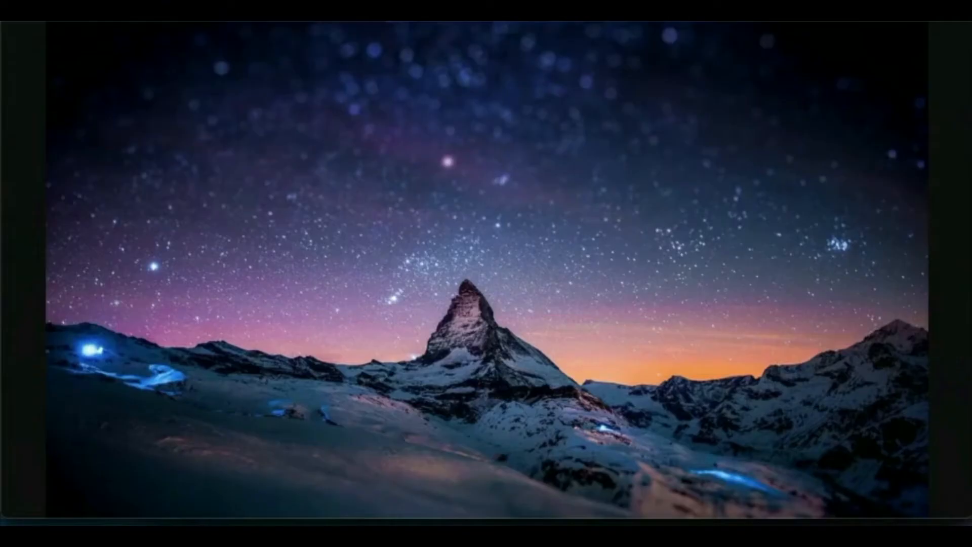
Step: Save the full-size wallpaper to Downloads as Mountain_Sky_23.jpg and close its tab
right_click(475, 229)
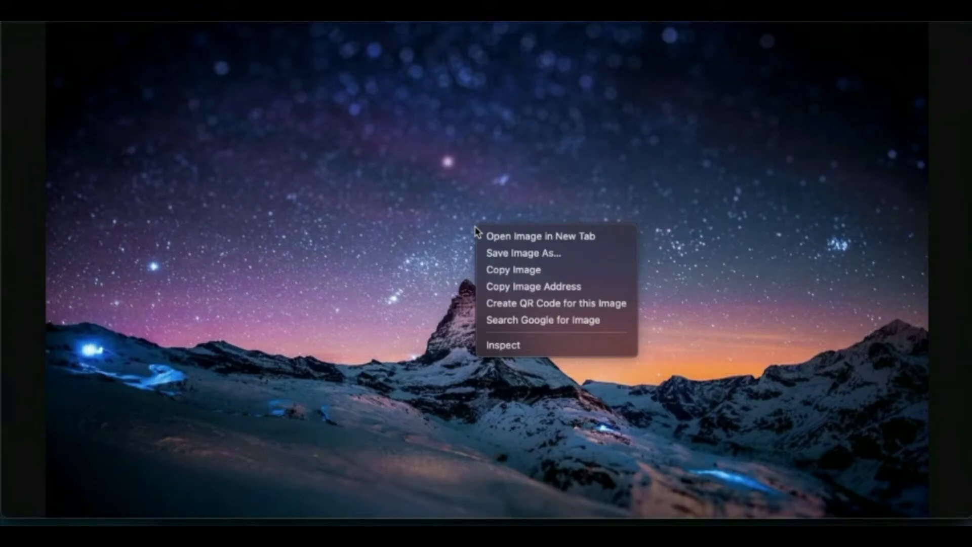
left_click(514, 256)
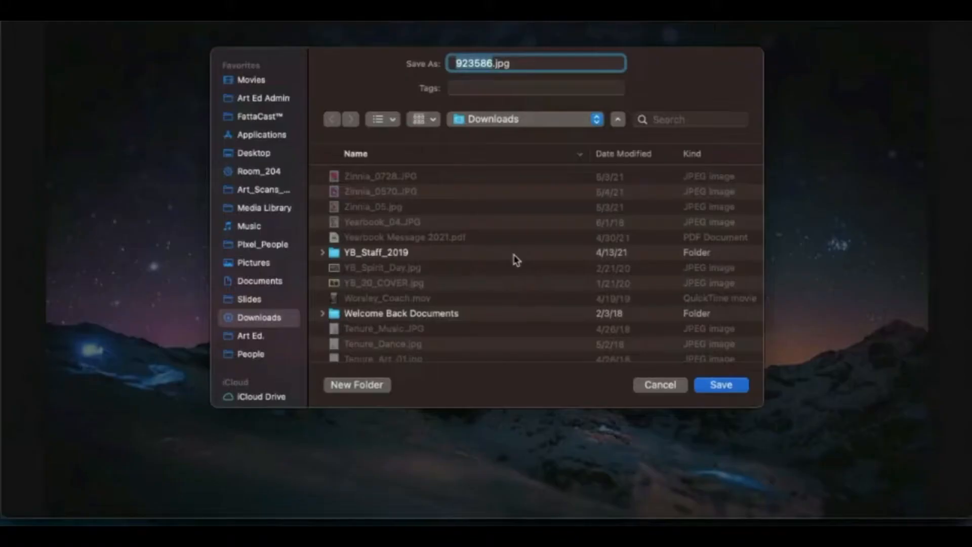
scroll(491, 278, "down", 10)
scroll(491, 278, "down", 15)
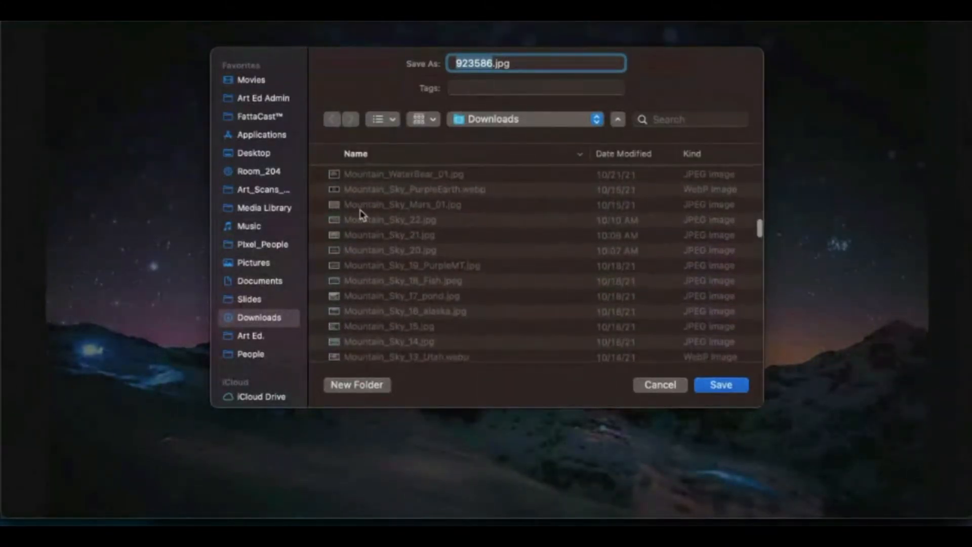
left_click(394, 222)
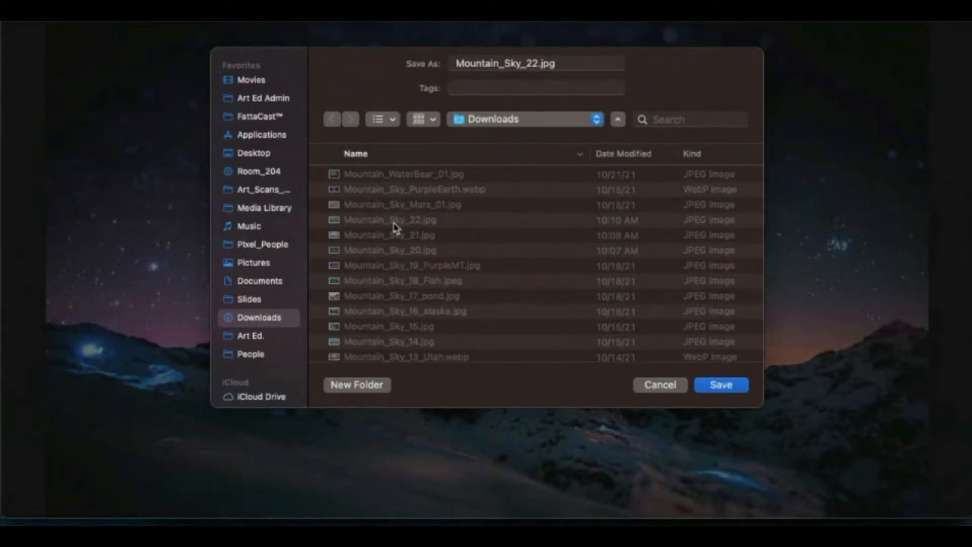
left_click(537, 65)
type("3")
key("BackSpace")
key("BackSpace")
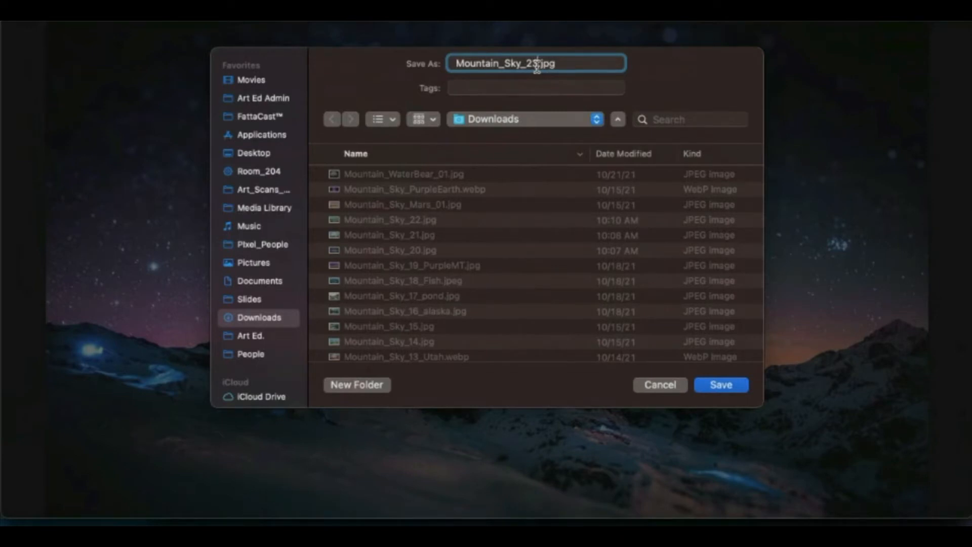
left_click(723, 385)
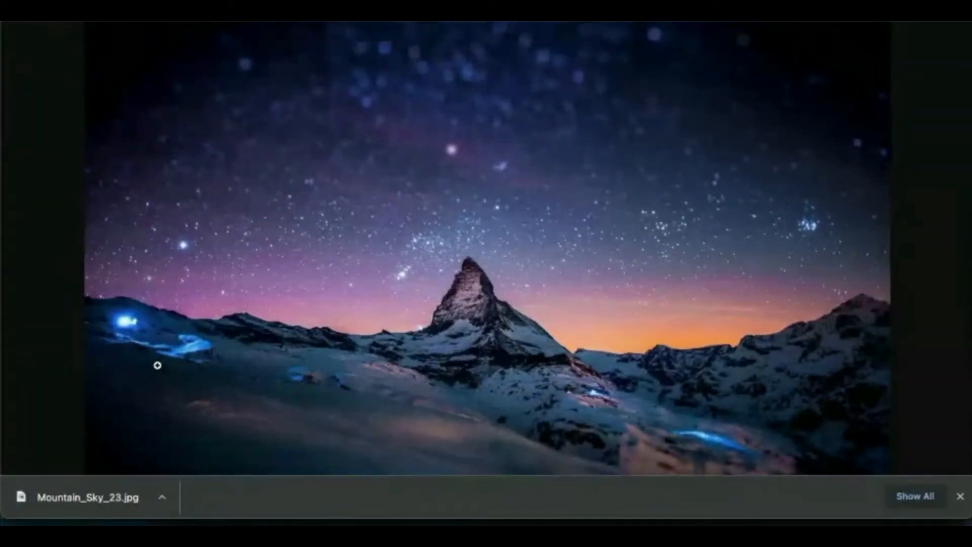
key("super+w")
key("super+w")
Step: Add Mountain_Sky_23.jpg from Downloads as a new layer filling the Collage canvas
left_click(159, 371)
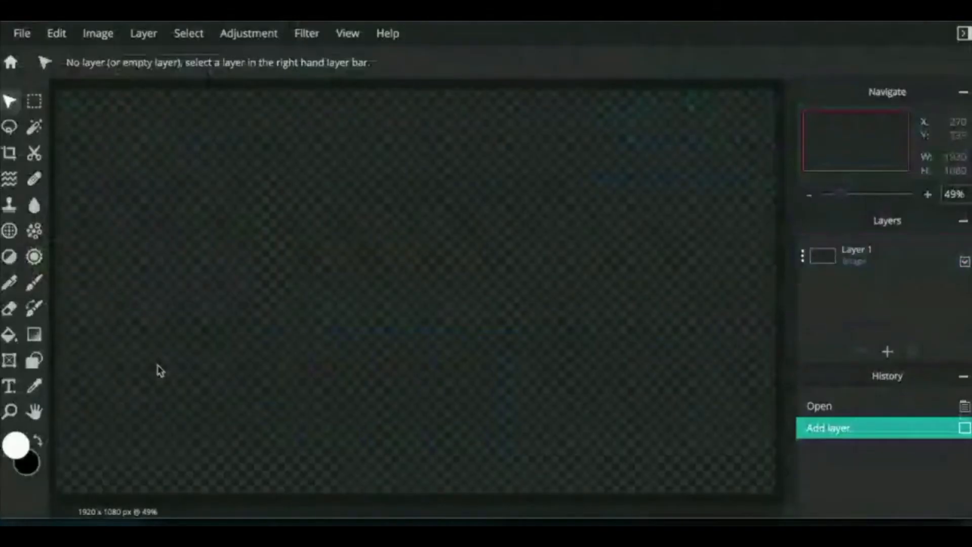
left_click(141, 42)
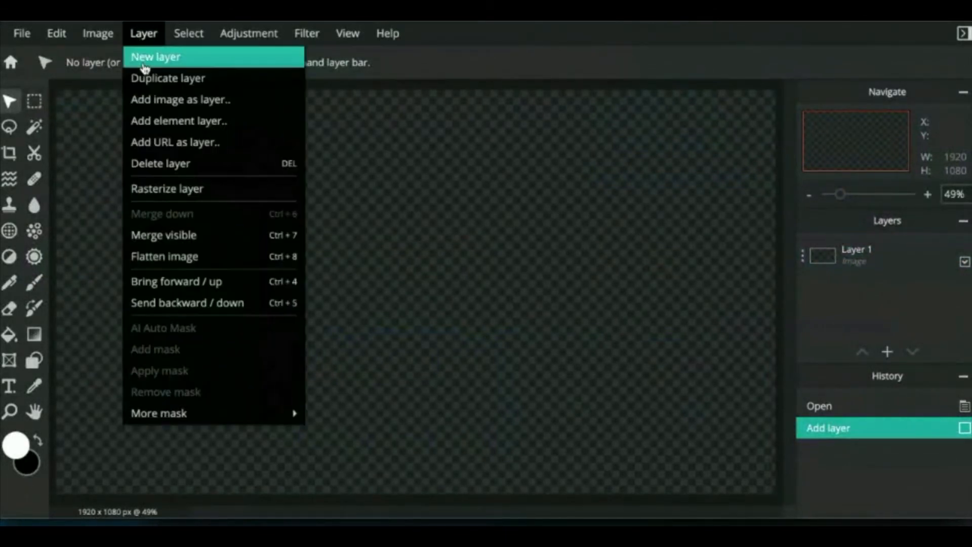
left_click(237, 101)
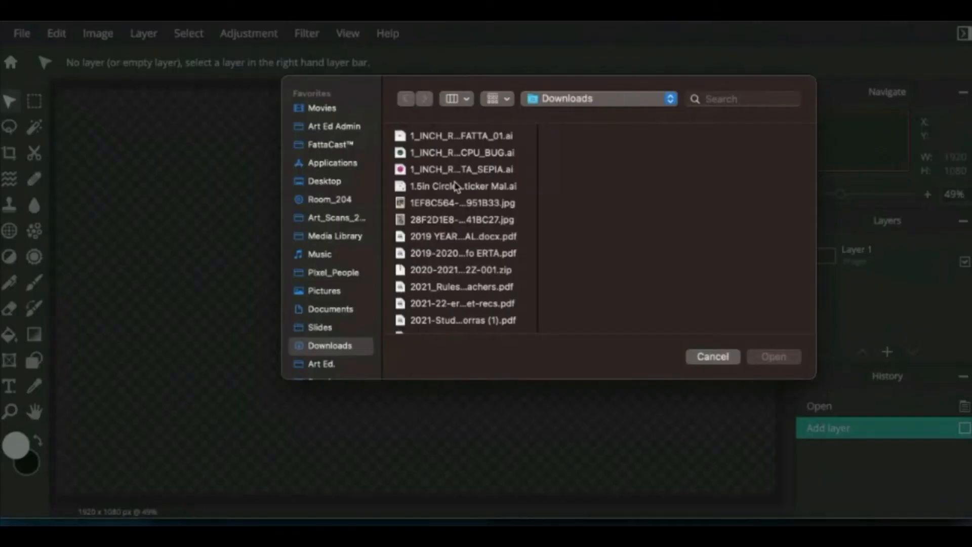
scroll(458, 187, "down", 15)
scroll(457, 186, "down", 15)
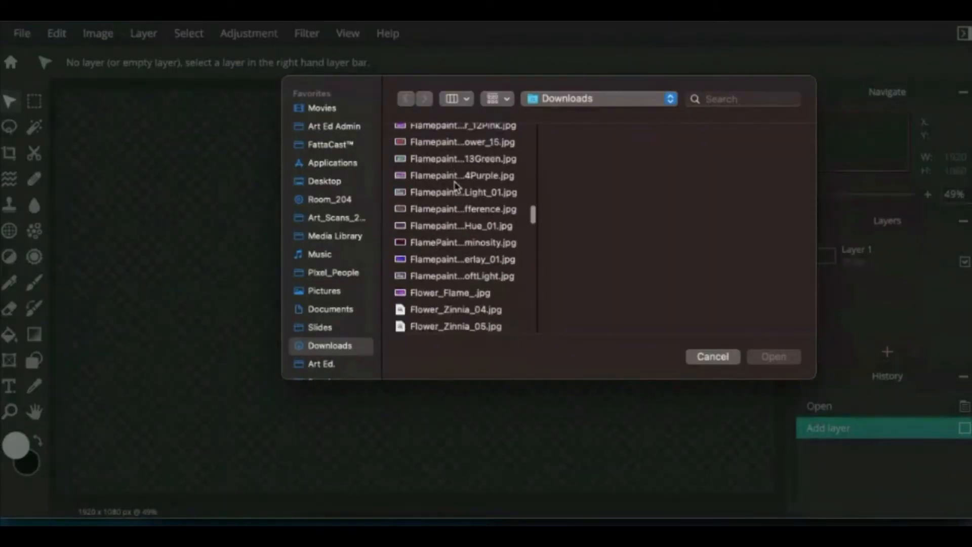
scroll(457, 186, "down", 10)
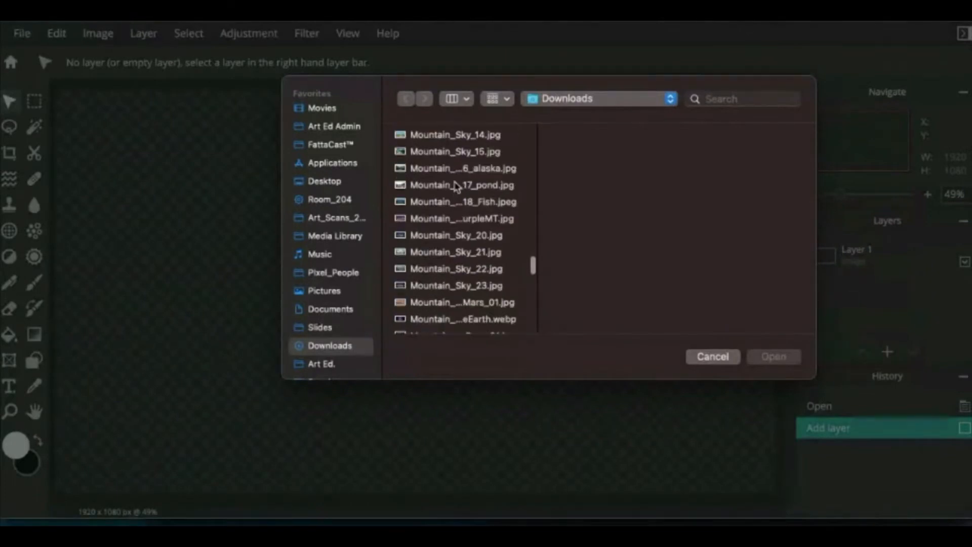
scroll(457, 187, "up", 3)
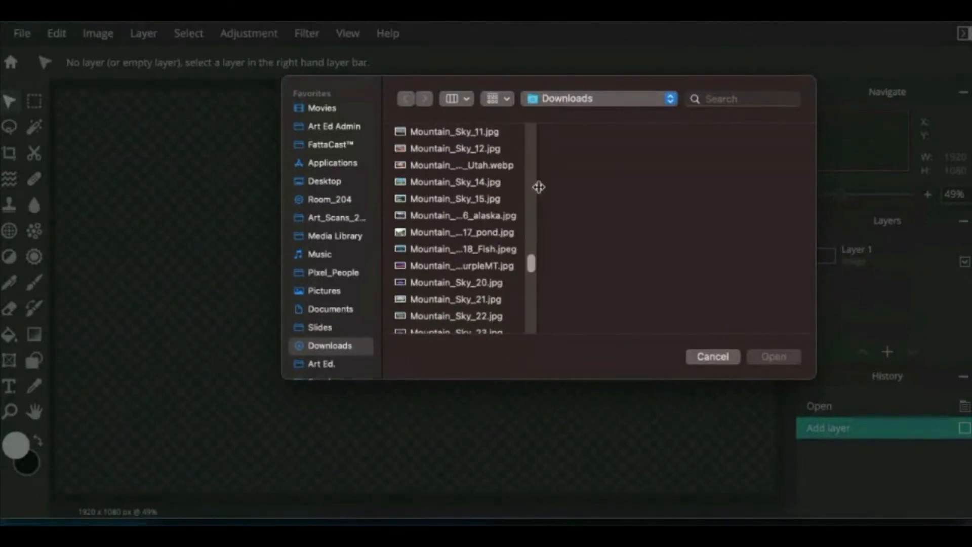
left_click_drag(538, 187, 658, 185)
scroll(508, 274, "up", 3)
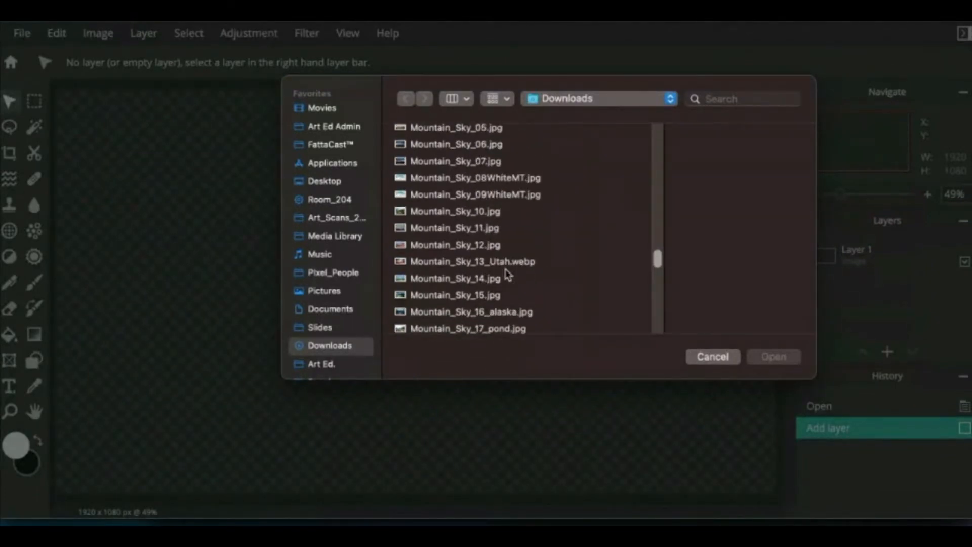
scroll(508, 274, "up", 5)
scroll(508, 274, "down", 10)
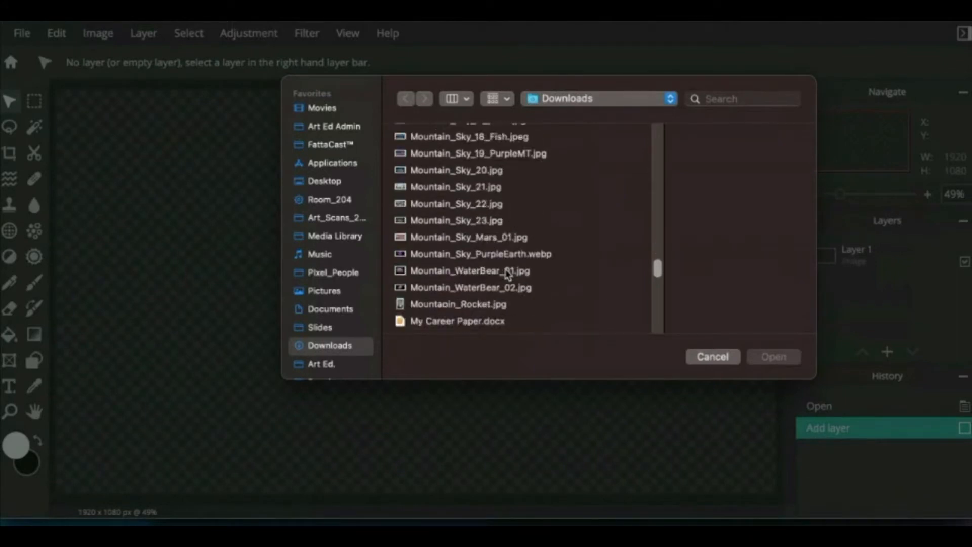
scroll(508, 274, "down", 5)
scroll(504, 276, "up", 4)
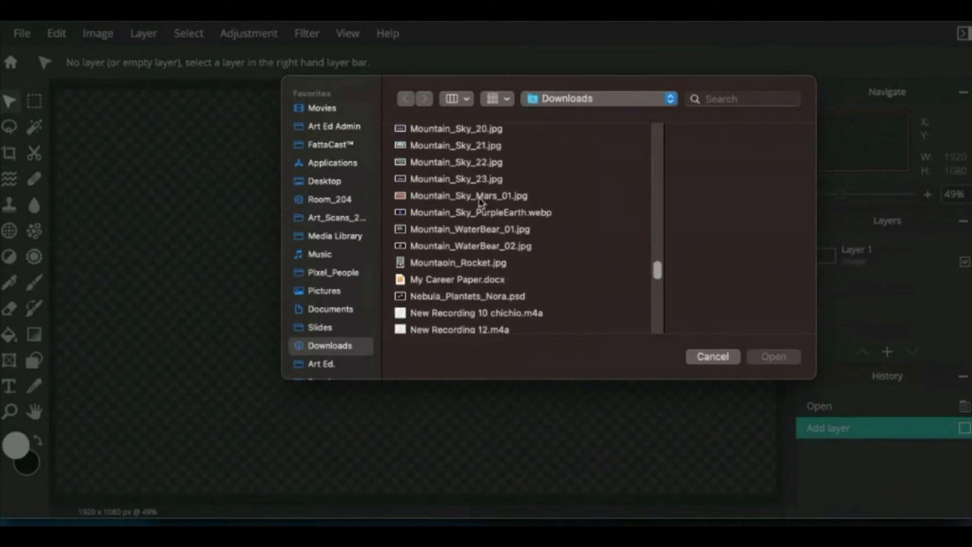
left_click(458, 180)
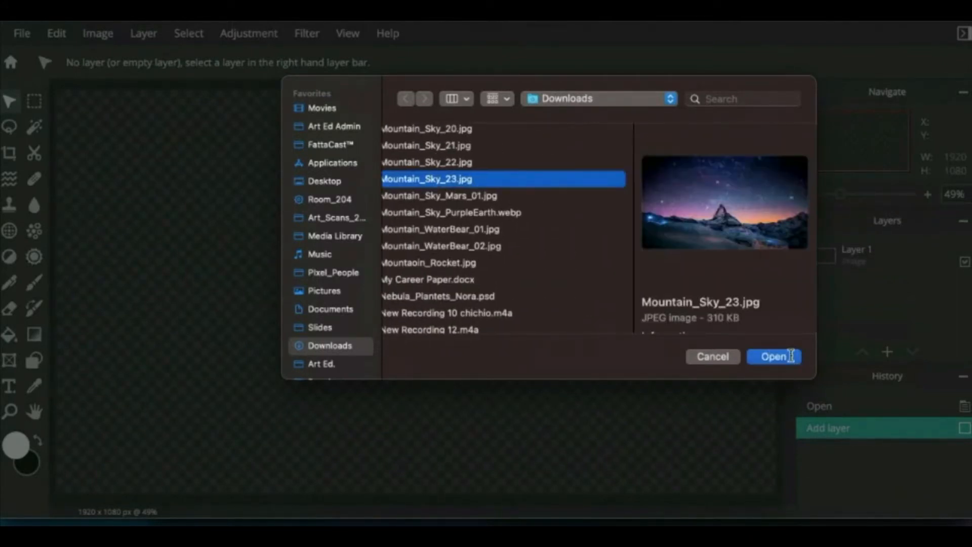
left_click(789, 356)
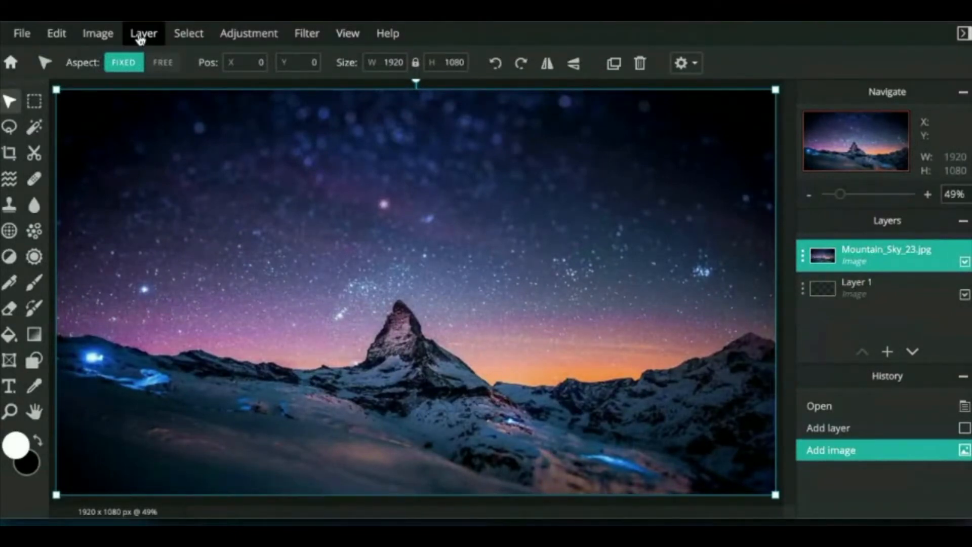
left_click(141, 35)
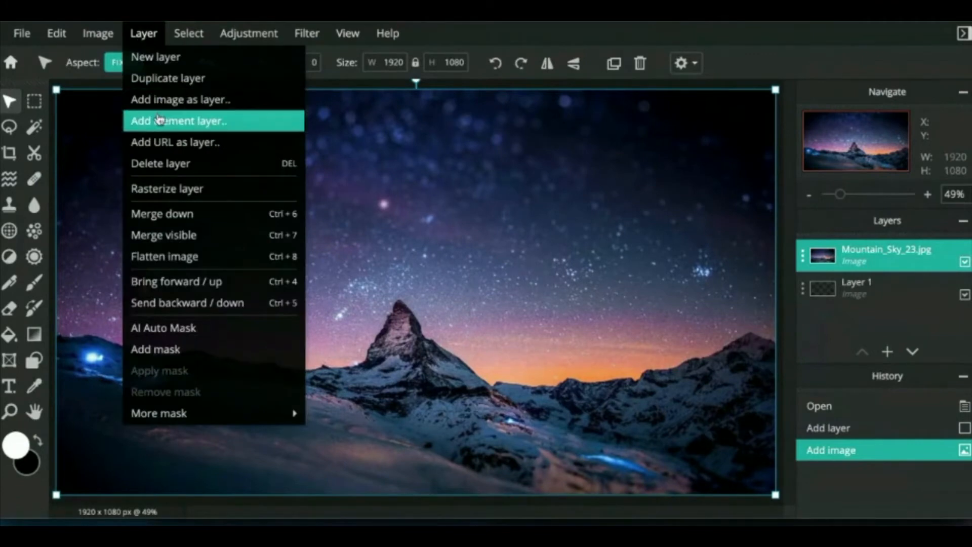
Step: Import the moonlit pink mountain photo Mountain_Sky_11.jpg as a new 1375x973 layer at 255, 95
left_click(162, 107)
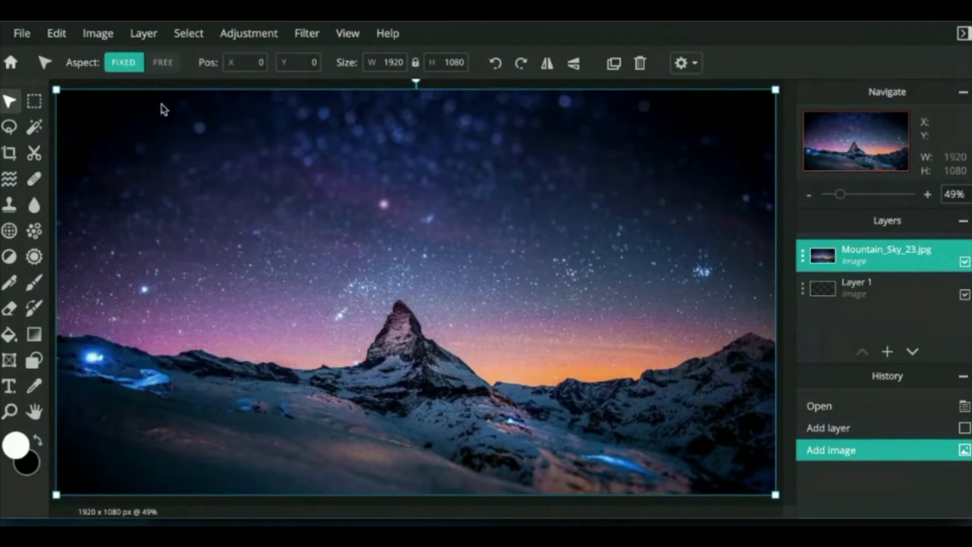
scroll(443, 253, "down", 15)
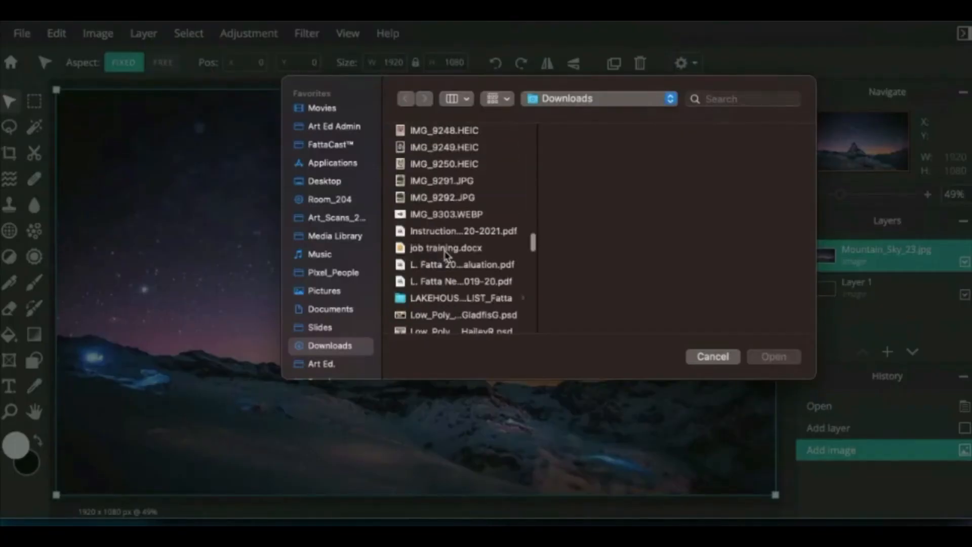
scroll(447, 254, "down", 5)
left_click(450, 190)
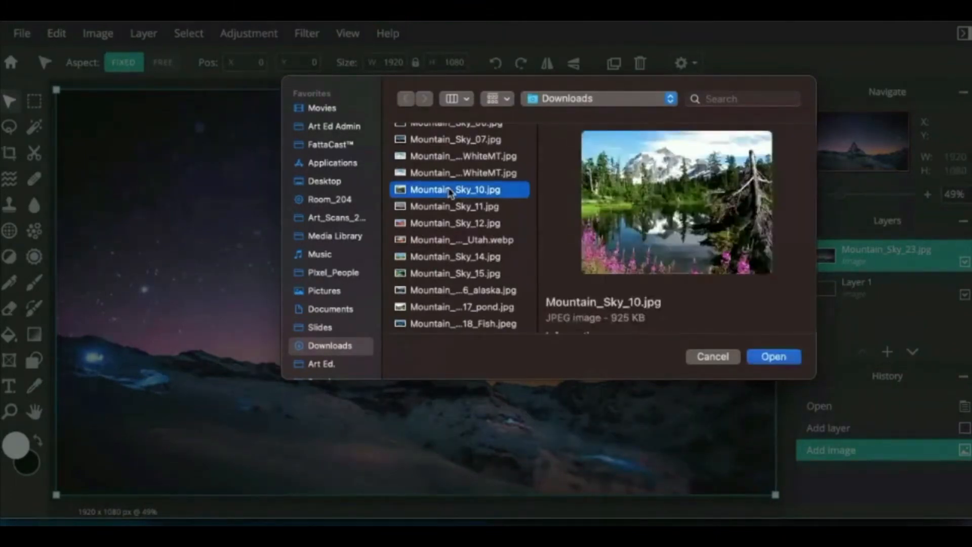
key("Down")
key("Down")
key("Up")
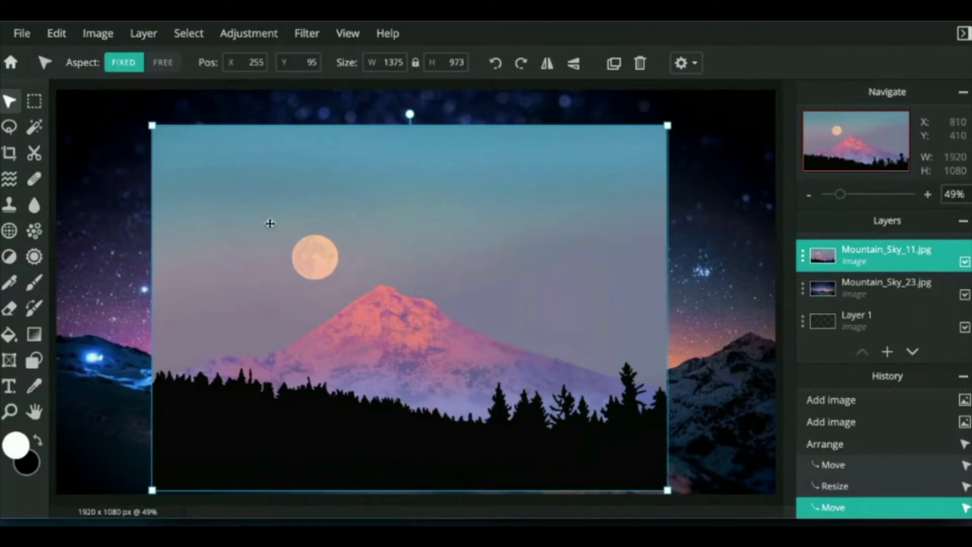
left_click(9, 128)
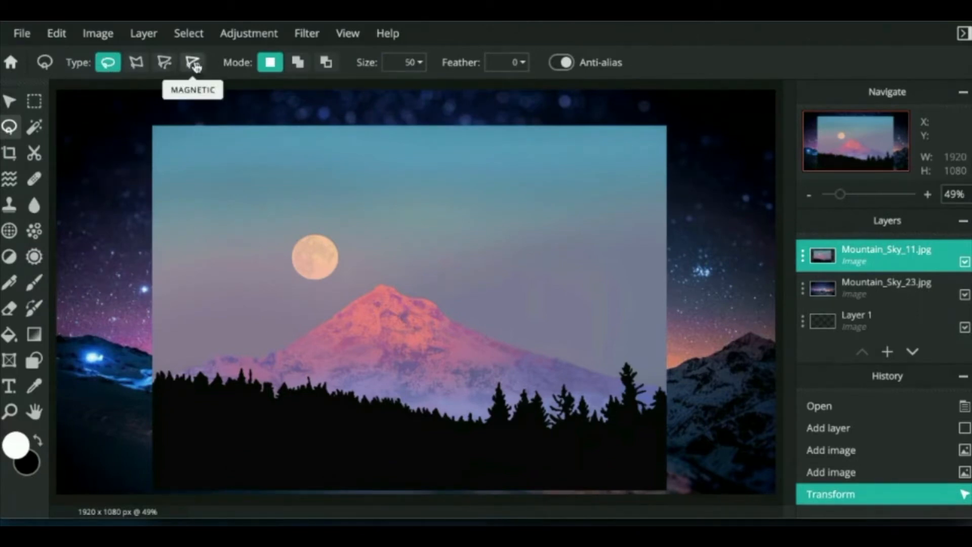
Step: Trace a magnetic lasso selection around the moon photo's sky, following the pink mountain ridge
left_click(193, 64)
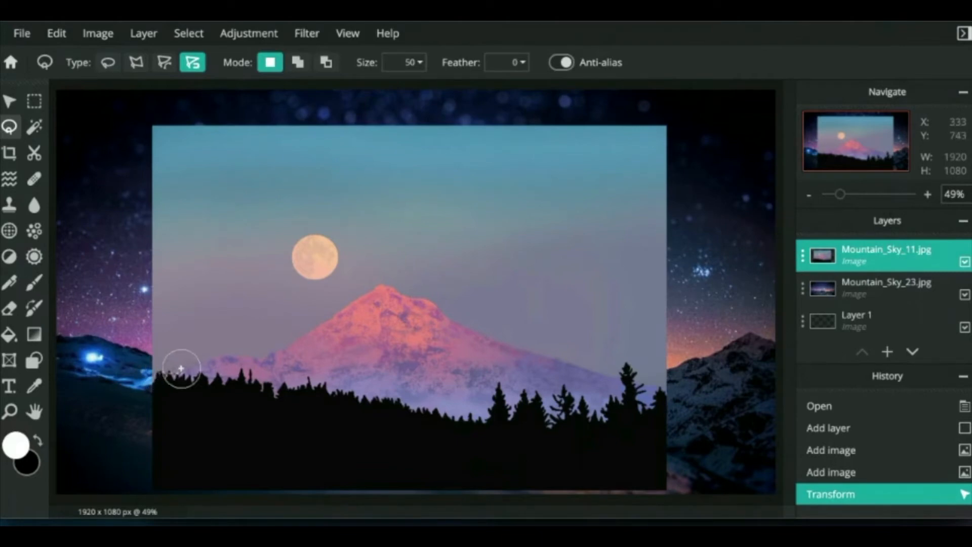
left_click(181, 369)
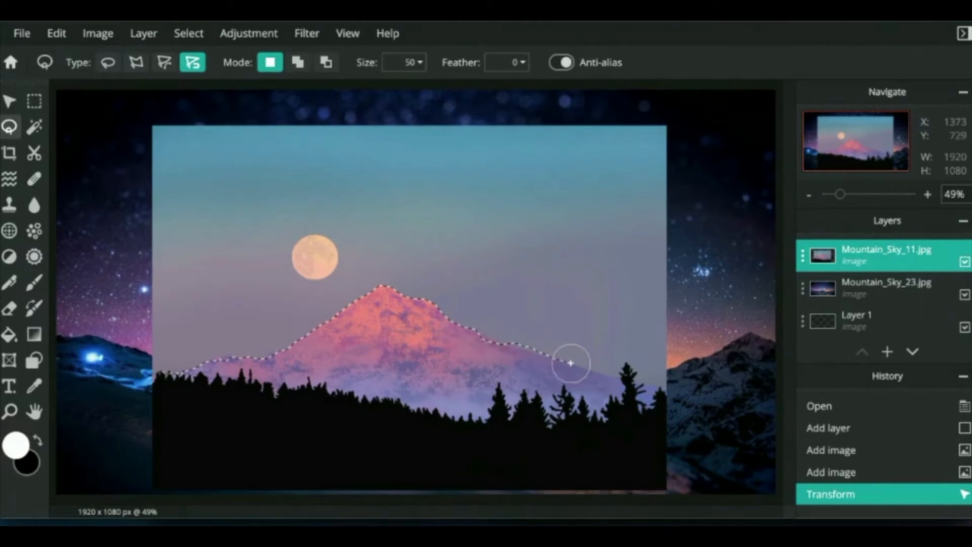
mouse_move(607, 377)
left_mouse_down()
mouse_move(675, 388)
mouse_move(698, 288)
mouse_move(699, 169)
mouse_move(682, 124)
mouse_move(562, 105)
mouse_move(235, 100)
mouse_move(137, 119)
mouse_move(112, 237)
mouse_move(114, 290)
mouse_move(136, 367)
mouse_move(164, 370)
left_mouse_up()
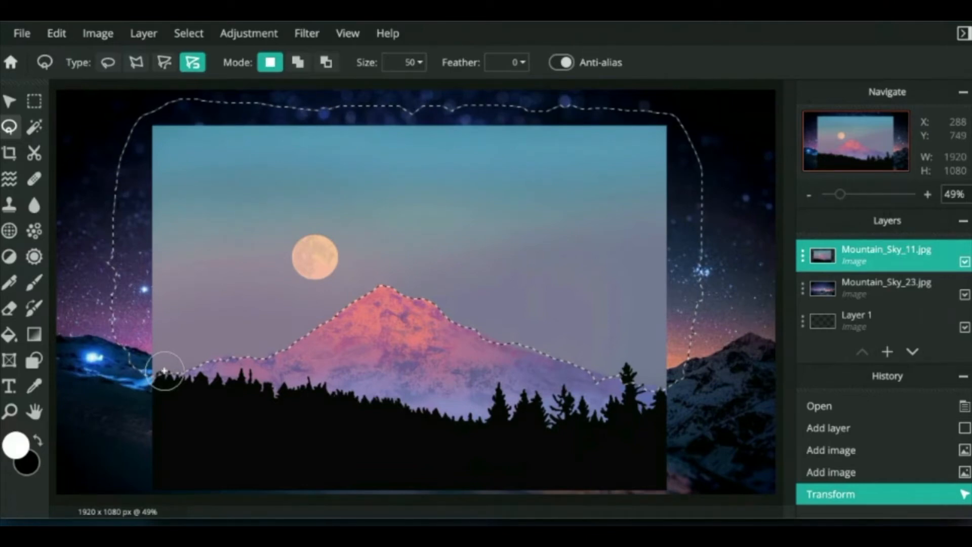
left_click_drag(164, 371, 164, 371)
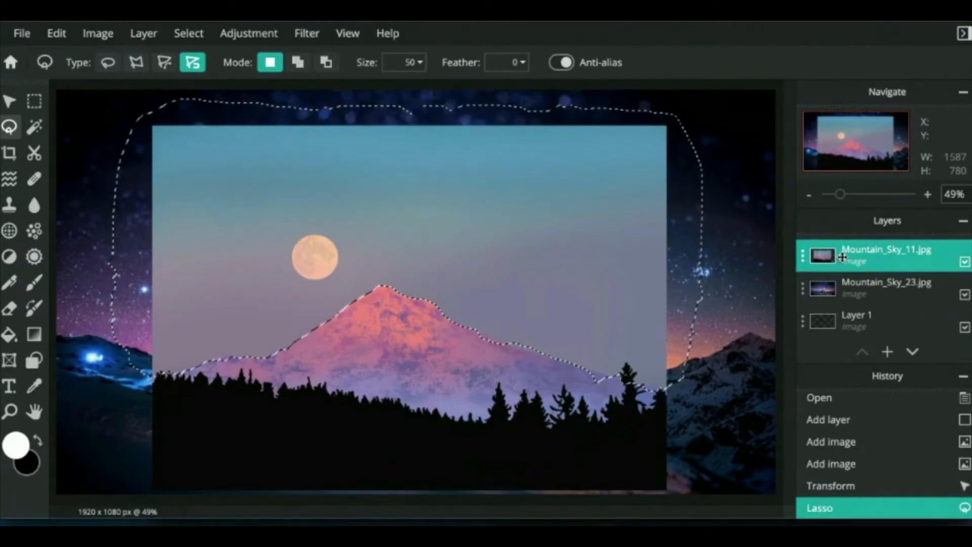
Step: Cut away the moon photo's sky, then move and enlarge the pink mountain across the canvas width
left_click(56, 33)
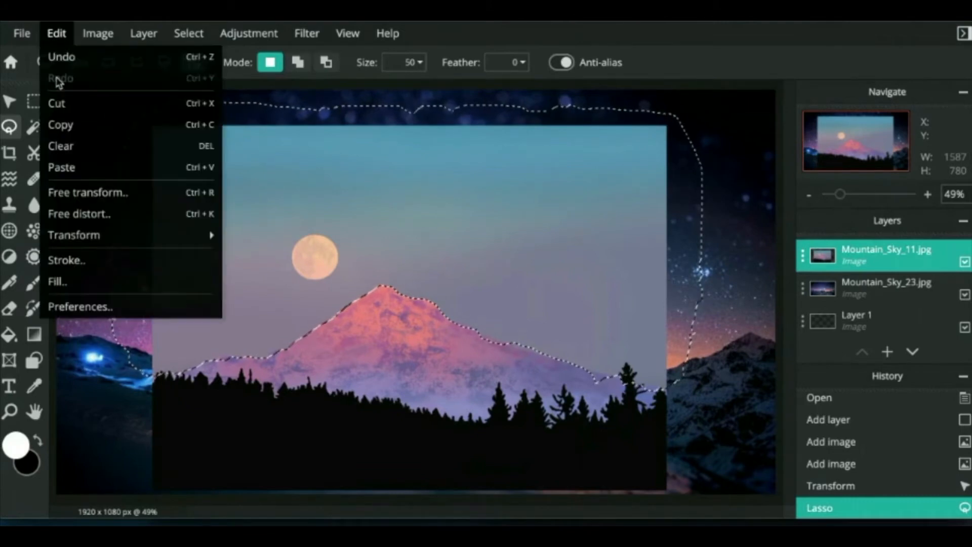
left_click(63, 104)
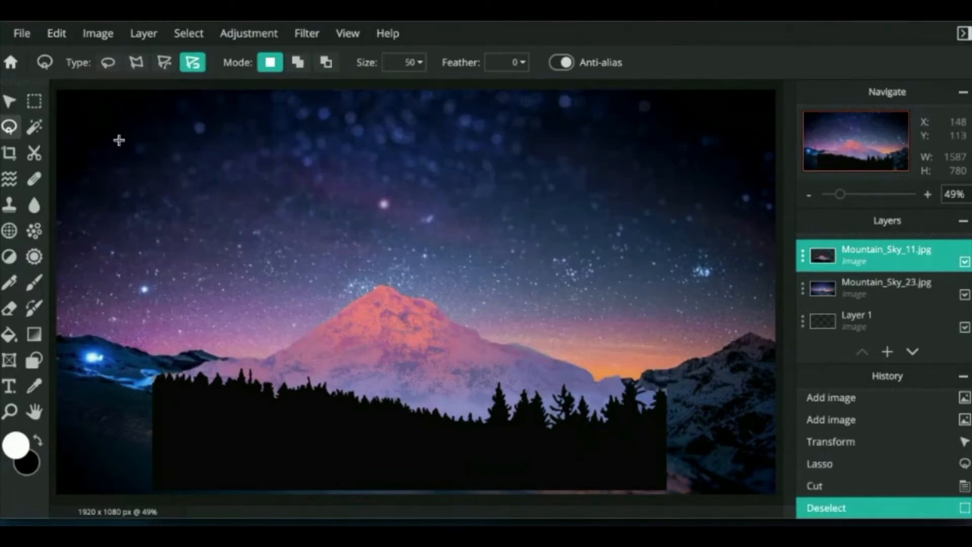
left_click(9, 101)
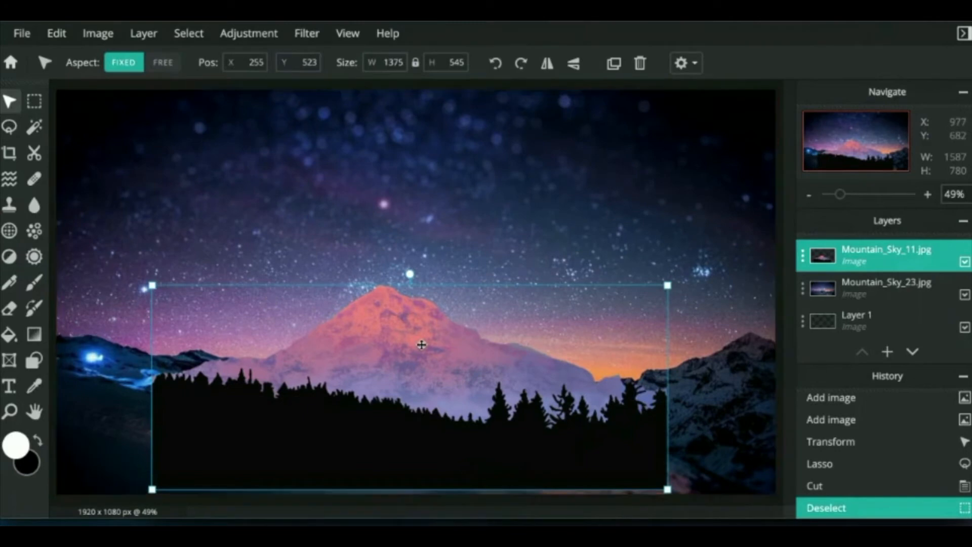
left_click_drag(387, 341, 302, 365)
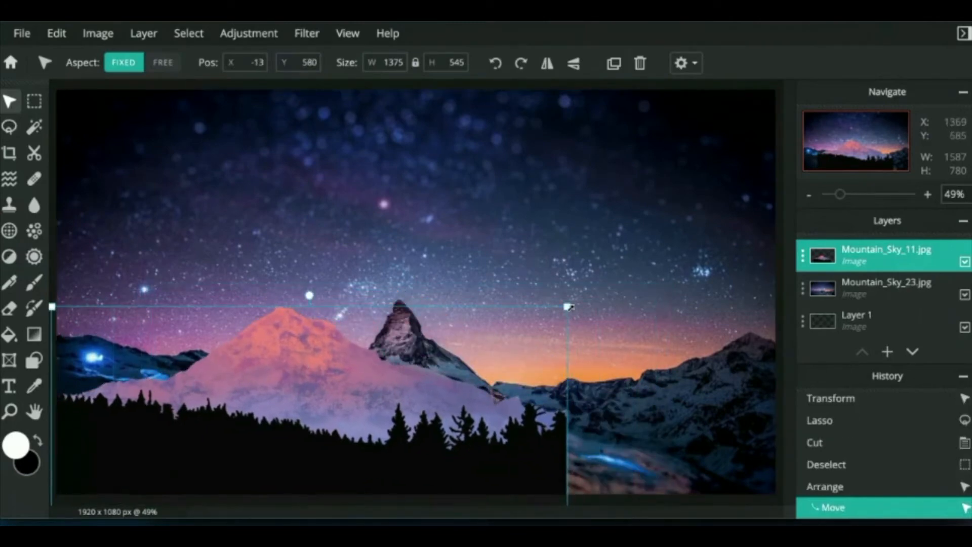
left_click_drag(568, 307, 782, 219)
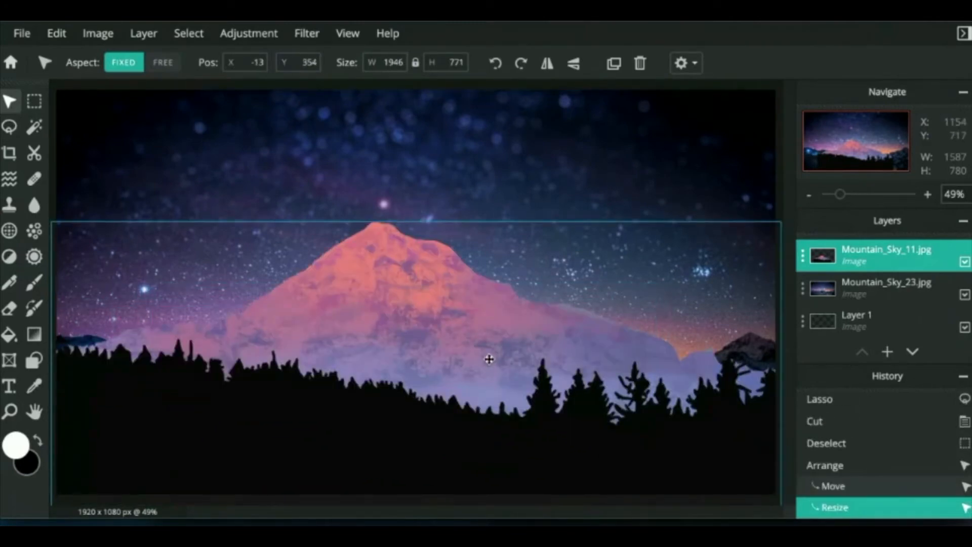
left_click_drag(488, 358, 487, 361)
left_click(561, 296)
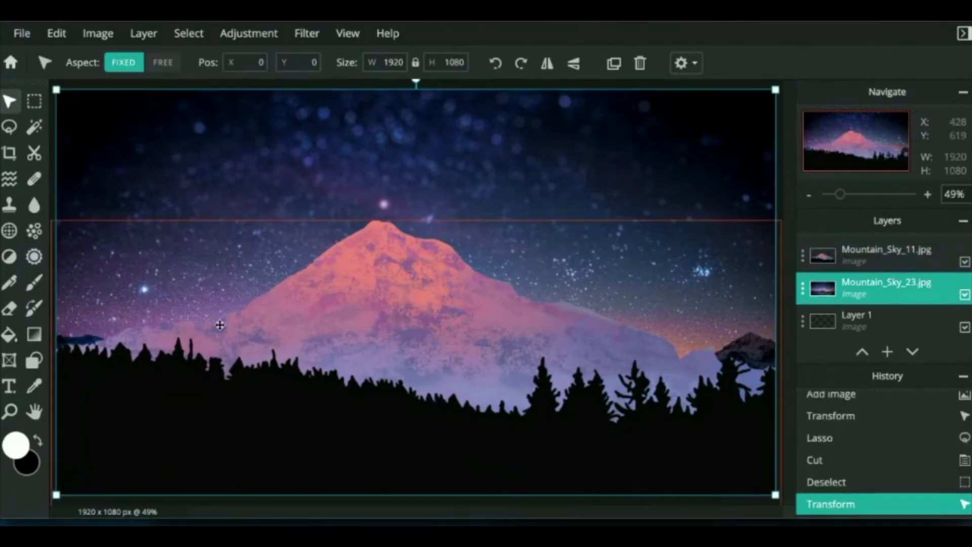
Step: Add Mountain_Sky_21.jpg as a layer and move it above Mountain_Sky_11.jpg to the top
left_click(143, 33)
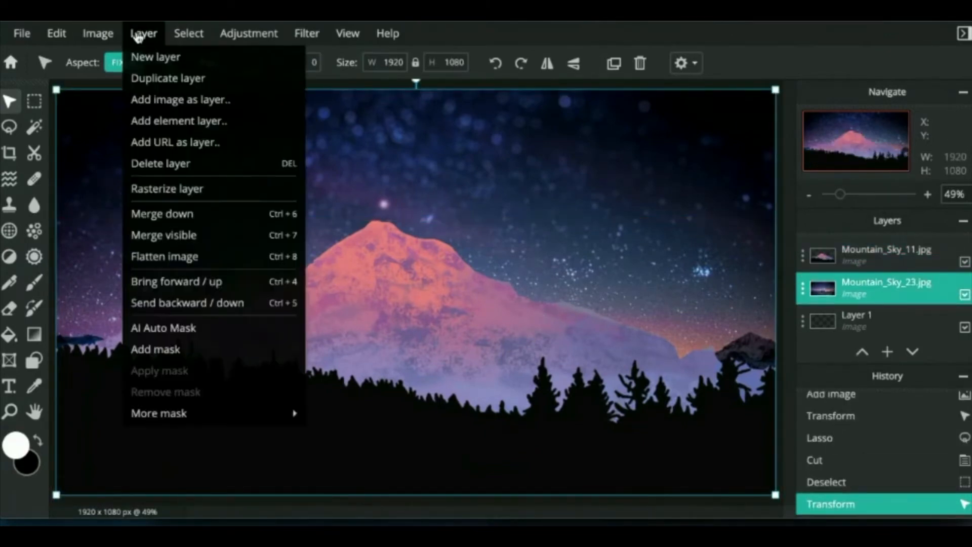
left_click(147, 99)
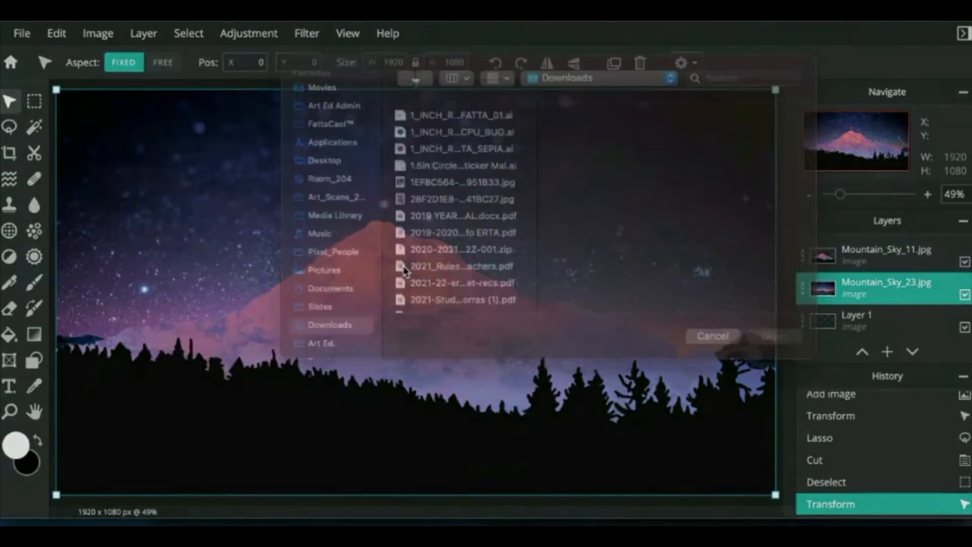
scroll(471, 261, "down", 15)
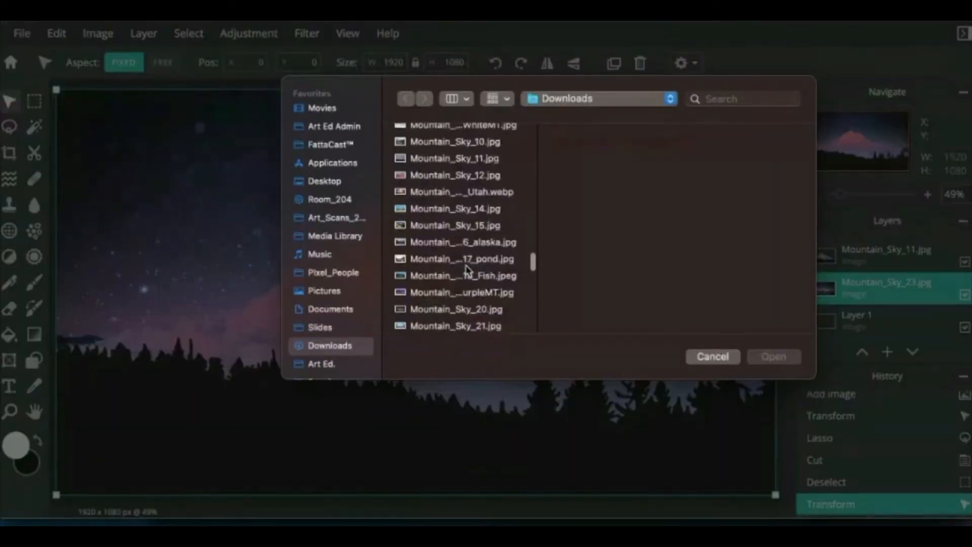
left_click(469, 260)
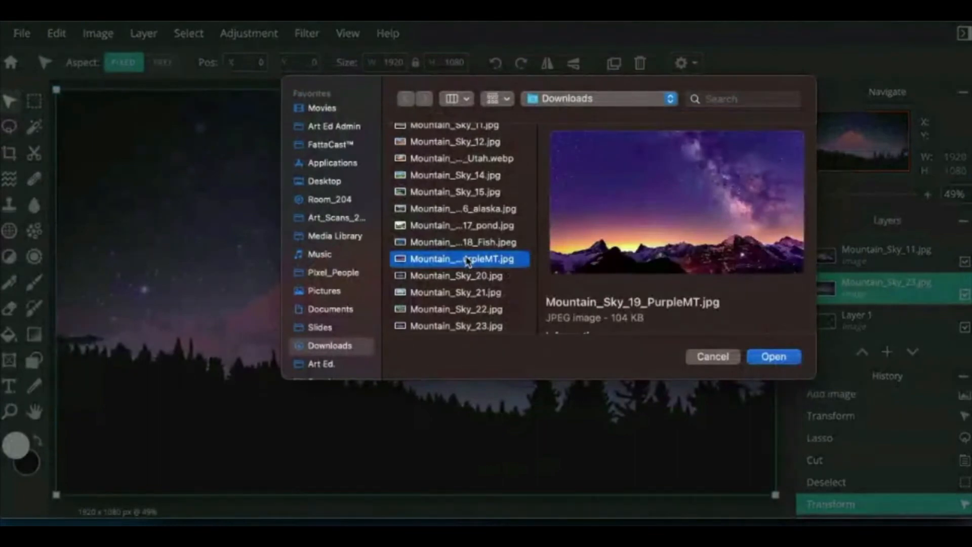
key("Down")
key("Down")
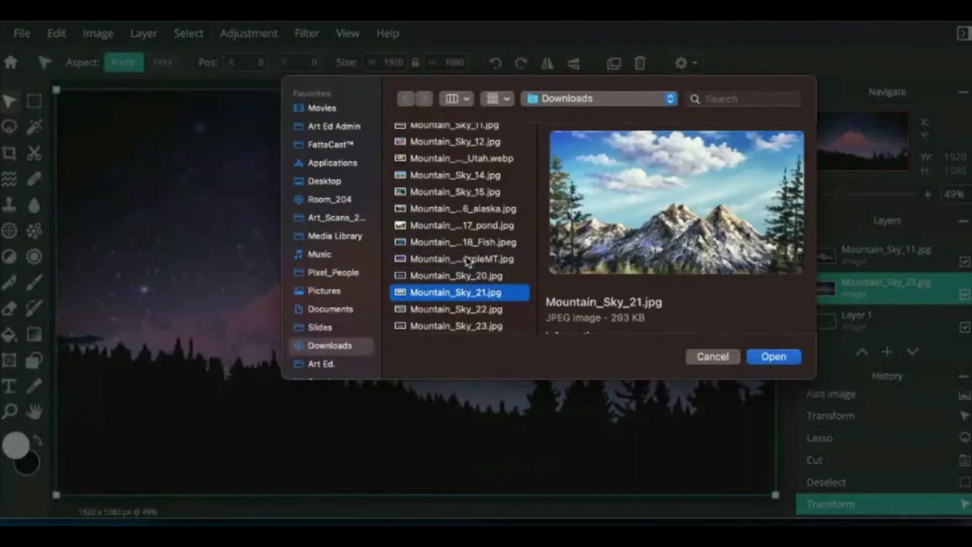
key("Return")
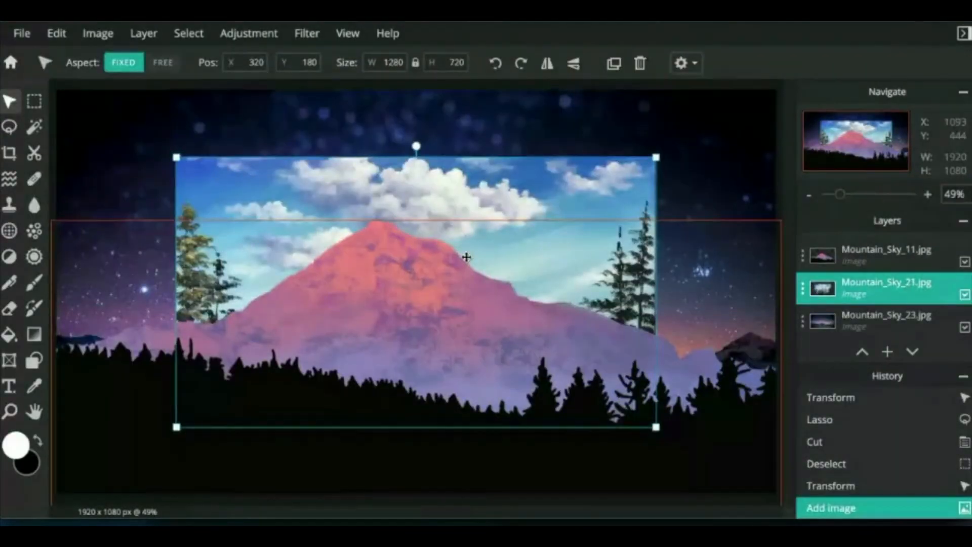
left_click(863, 353)
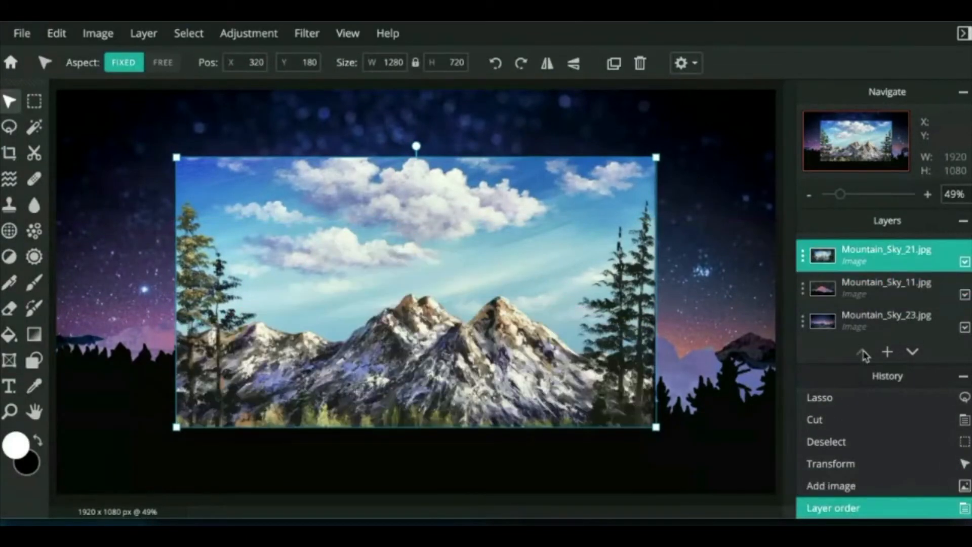
left_click(8, 129)
Step: Select the snowy photo's sky and clouds with the magnetic lasso and cut them away
left_click(195, 67)
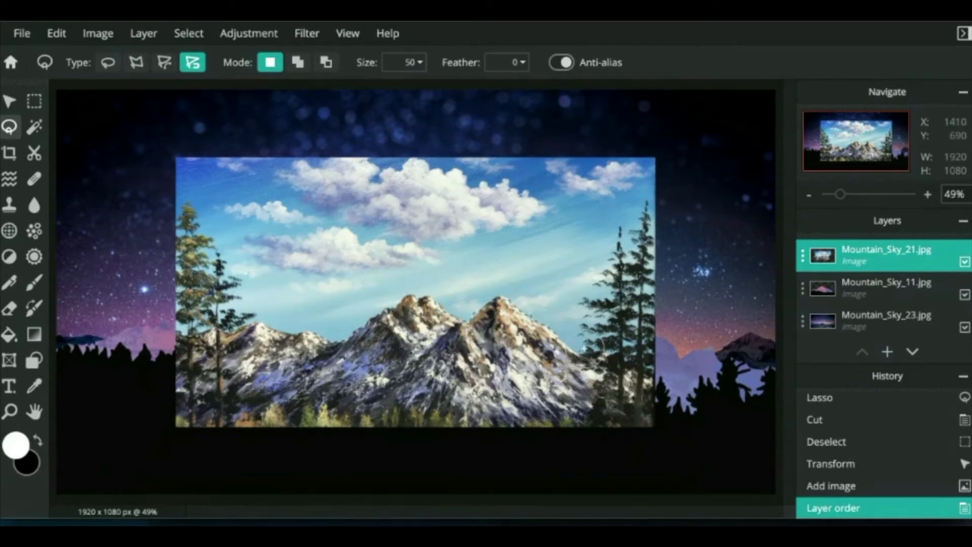
mouse_move(585, 348)
left_mouse_down()
mouse_move(691, 230)
mouse_move(683, 148)
mouse_move(651, 128)
mouse_move(437, 102)
mouse_move(166, 107)
mouse_move(140, 138)
mouse_move(127, 191)
mouse_move(136, 290)
mouse_move(147, 318)
mouse_move(184, 335)
left_mouse_up()
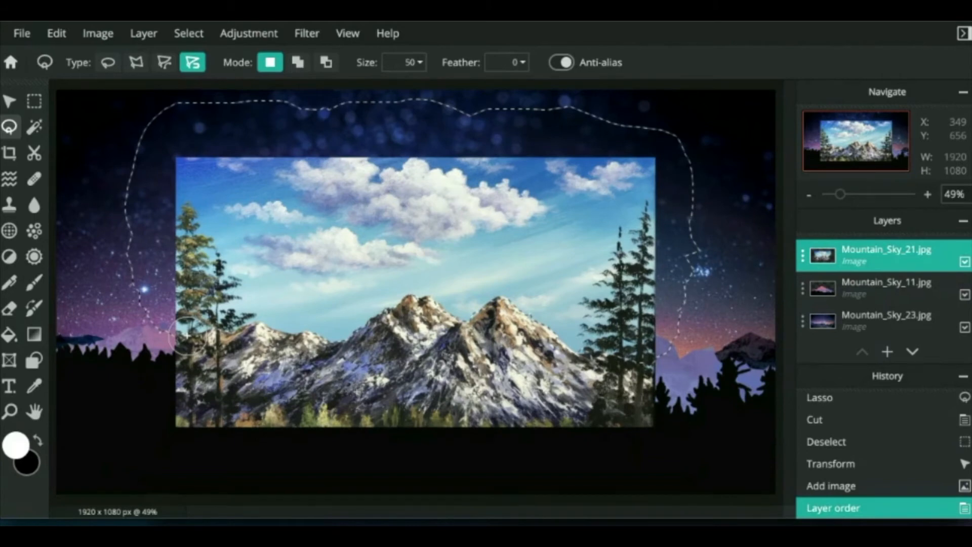
double_click(186, 335)
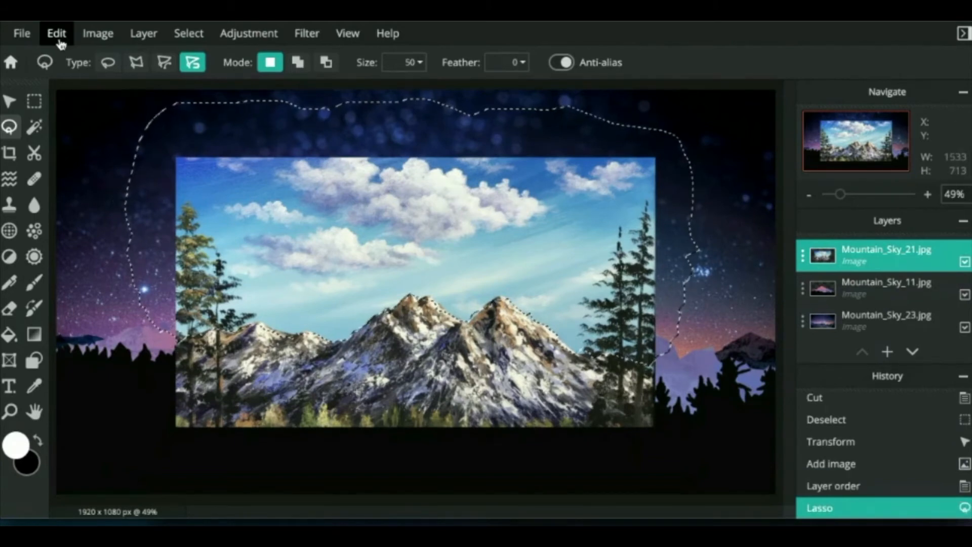
left_click(57, 34)
left_click(66, 103)
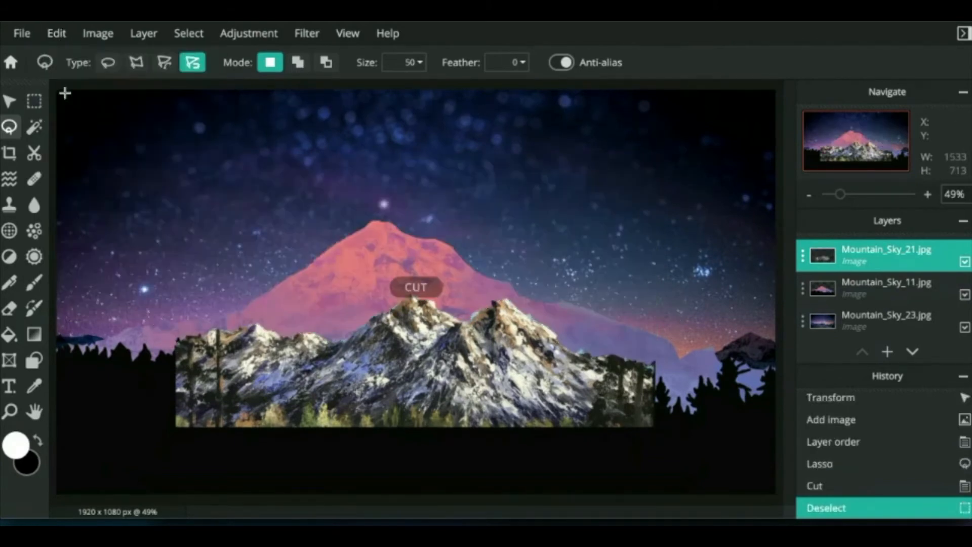
Step: Move the snowy mountain cut-out down-left and enlarge it to about 1977x550 across the canvas bottom
left_click(11, 102)
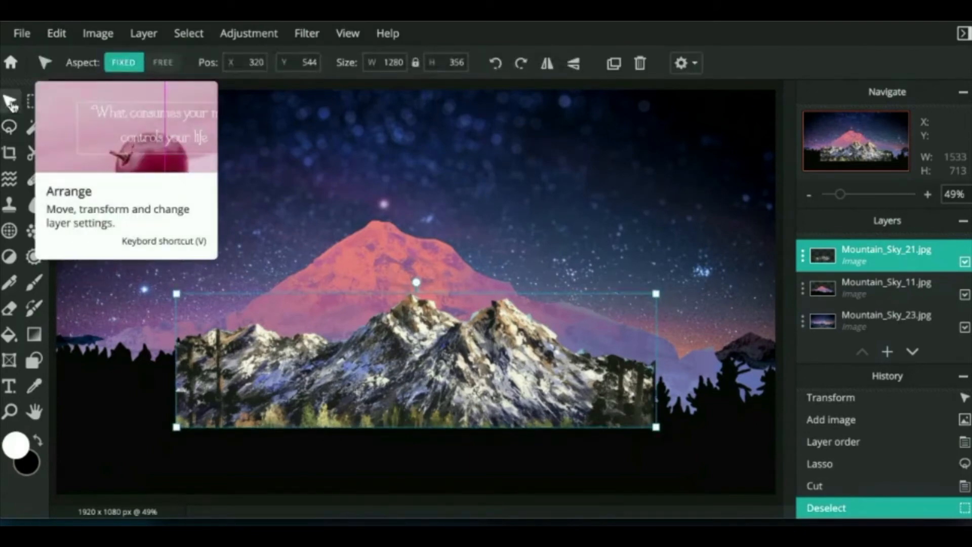
left_click_drag(333, 372, 198, 450)
left_click_drag(520, 372, 780, 299)
left_click_drag(461, 397, 454, 387)
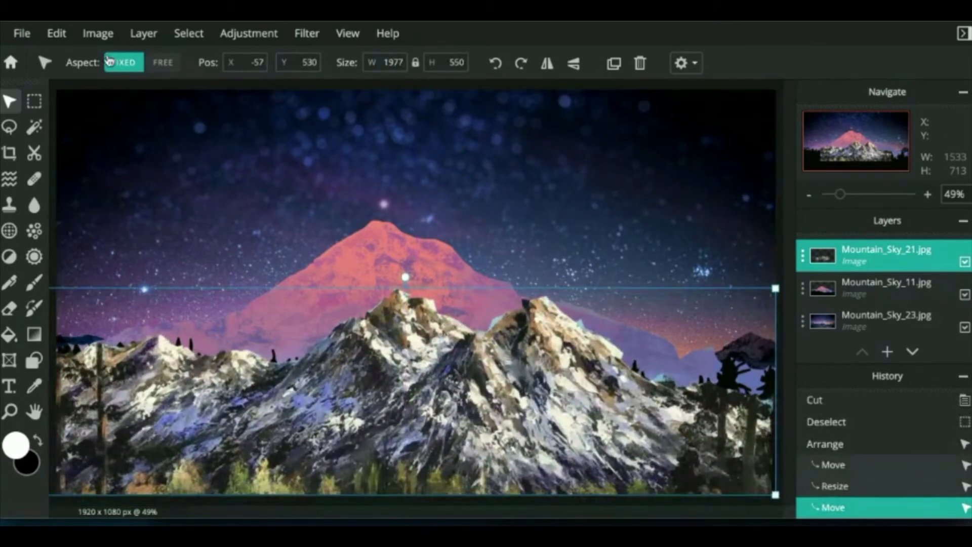
left_click(96, 34)
Step: Add Mountain_Sky_19_PurpleMT.jpg from Downloads to the collage as a new image layer
mouse_move(144, 31)
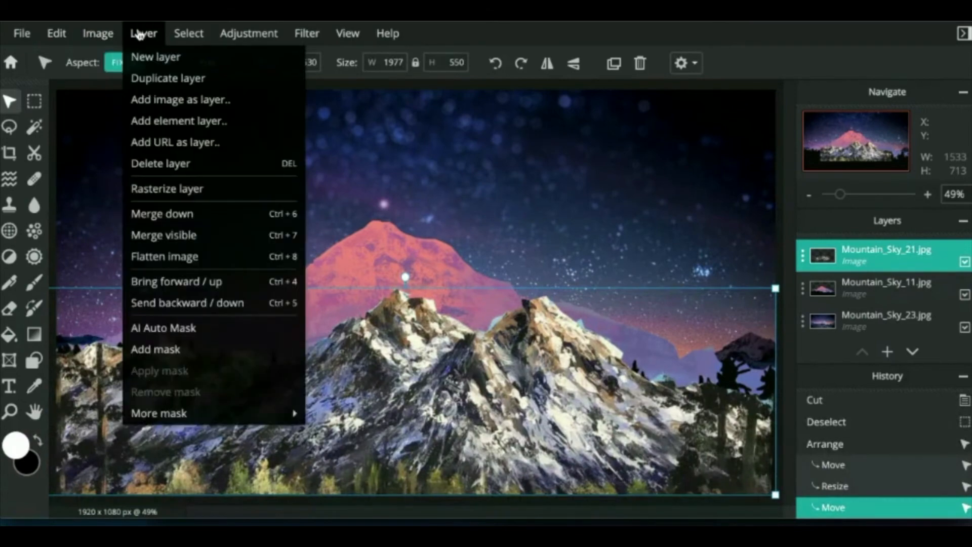
left_click(152, 101)
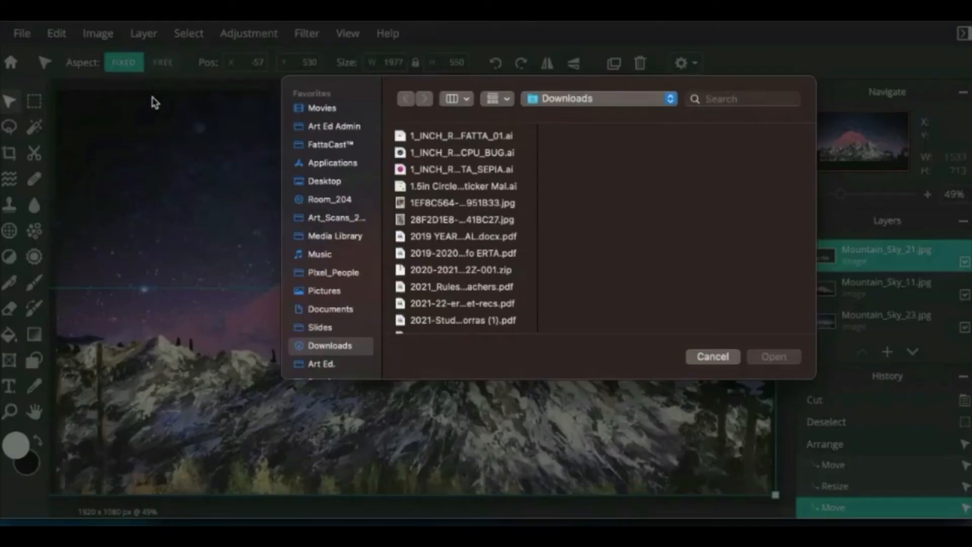
scroll(432, 259, "down", 15)
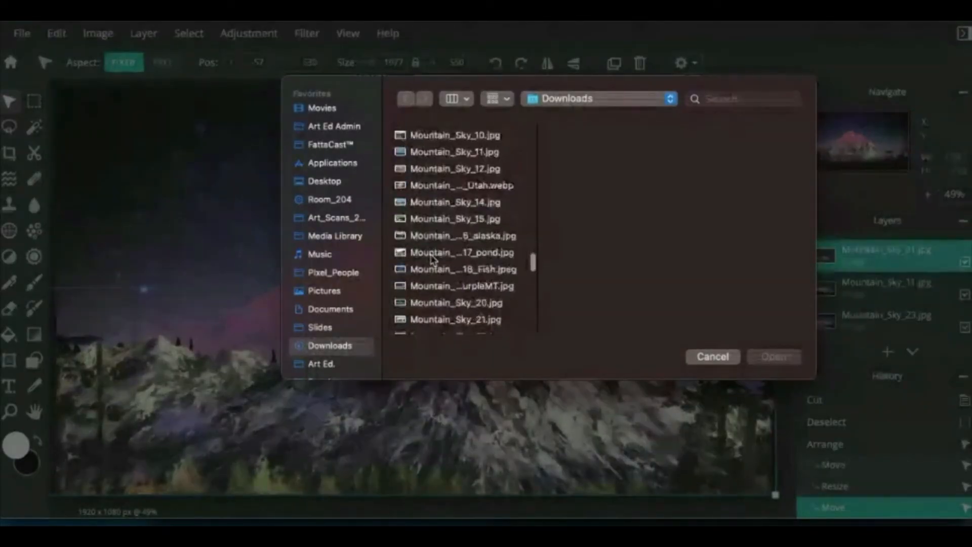
left_click(432, 260)
key("Down")
key("Down")
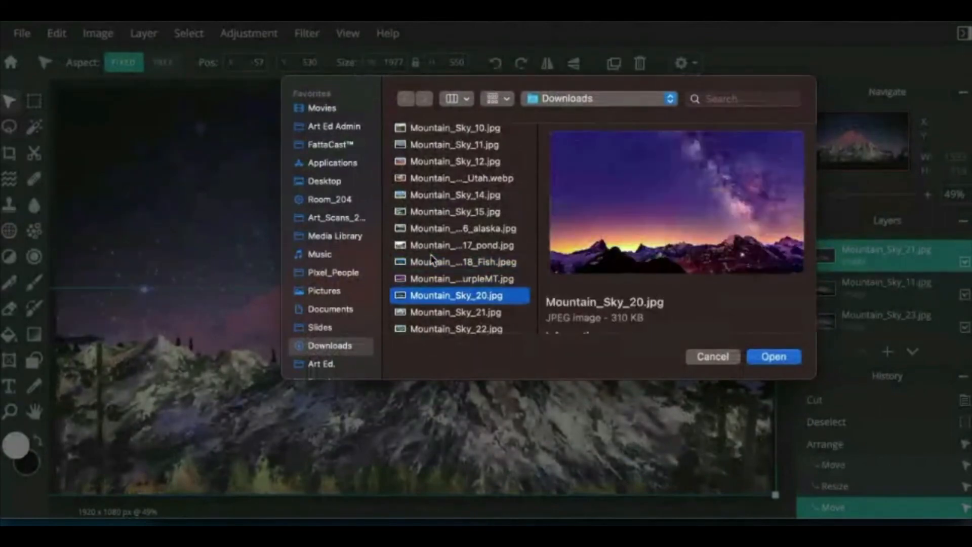
key("Up")
key("Return")
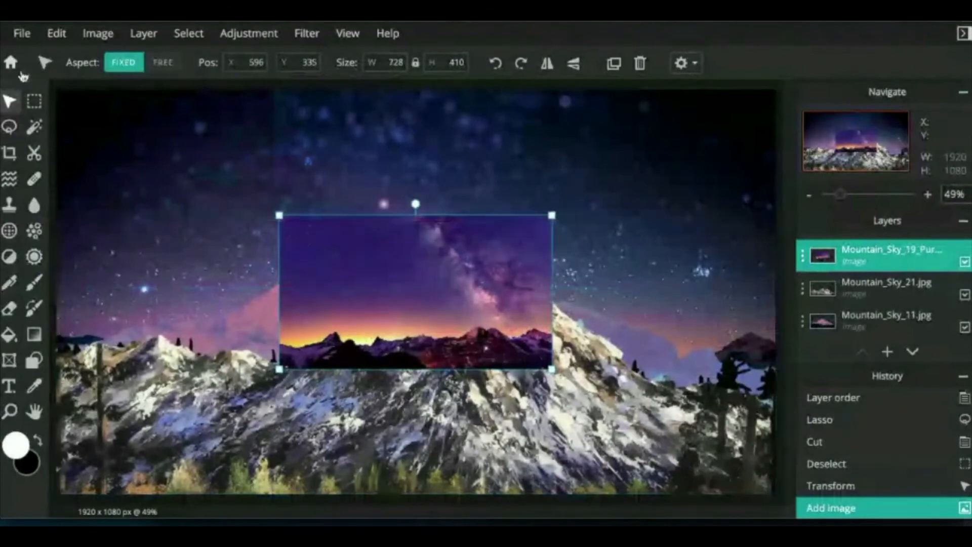
left_click(9, 129)
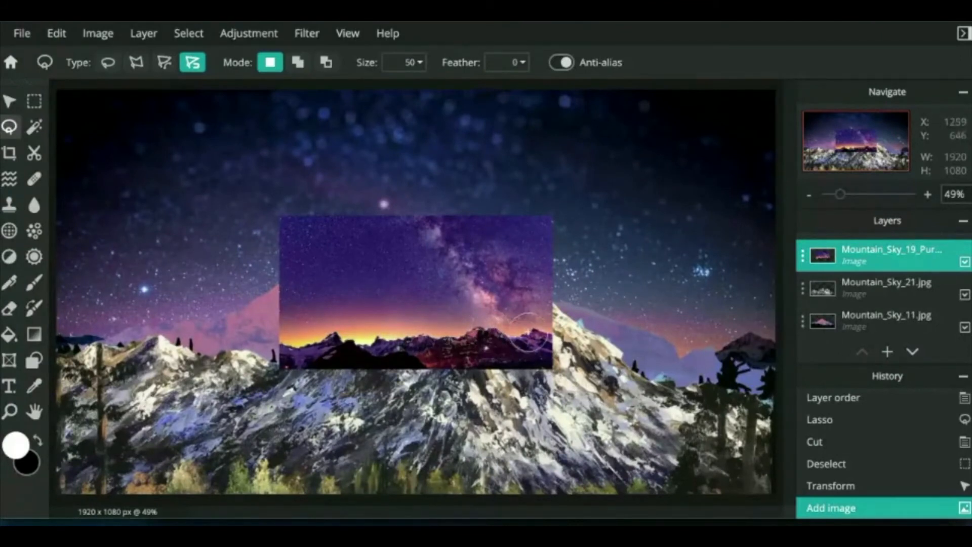
Step: Lasso the purple Milky Way sky down to the ridge line and cut it away
left_click(576, 306)
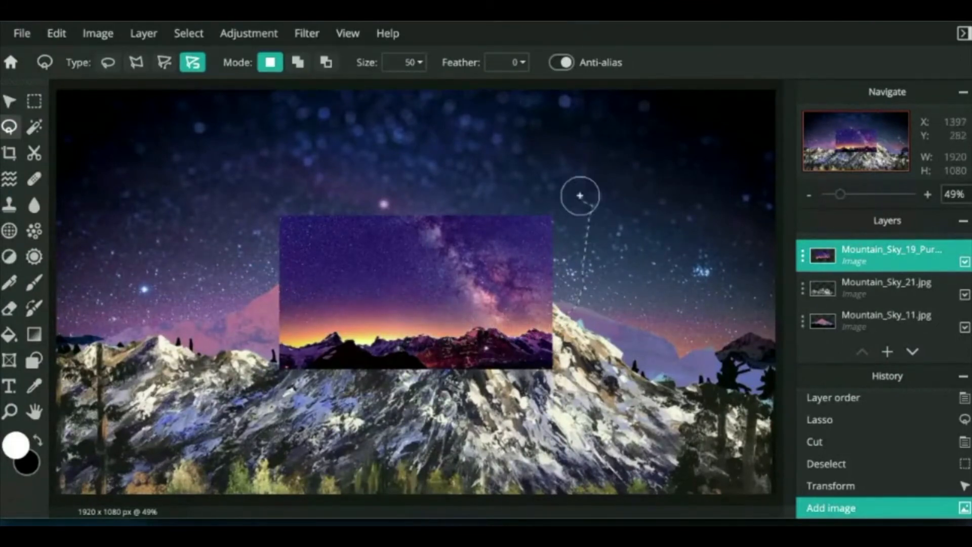
mouse_move(241, 177)
left_mouse_down()
mouse_move(233, 289)
mouse_move(241, 315)
mouse_move(291, 349)
left_mouse_up()
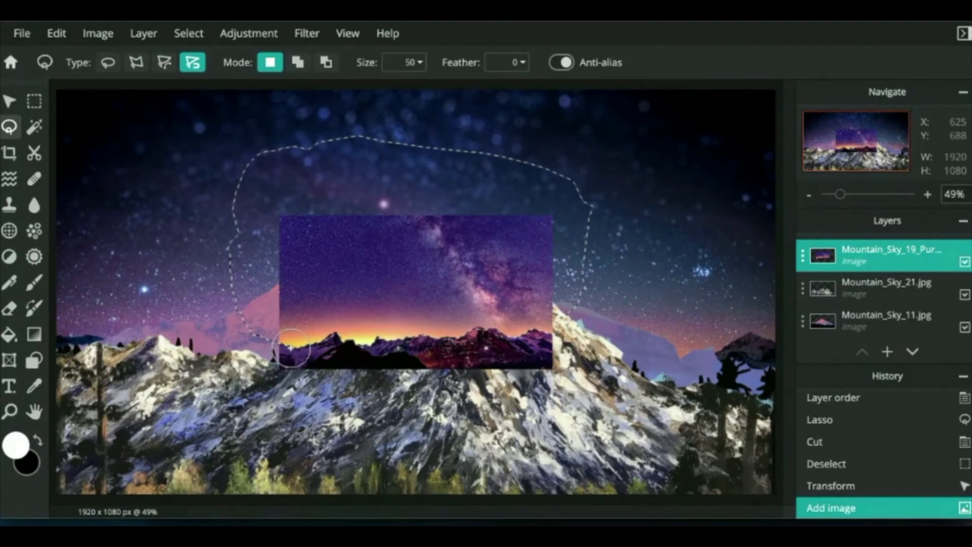
left_click_drag(290, 348, 283, 345)
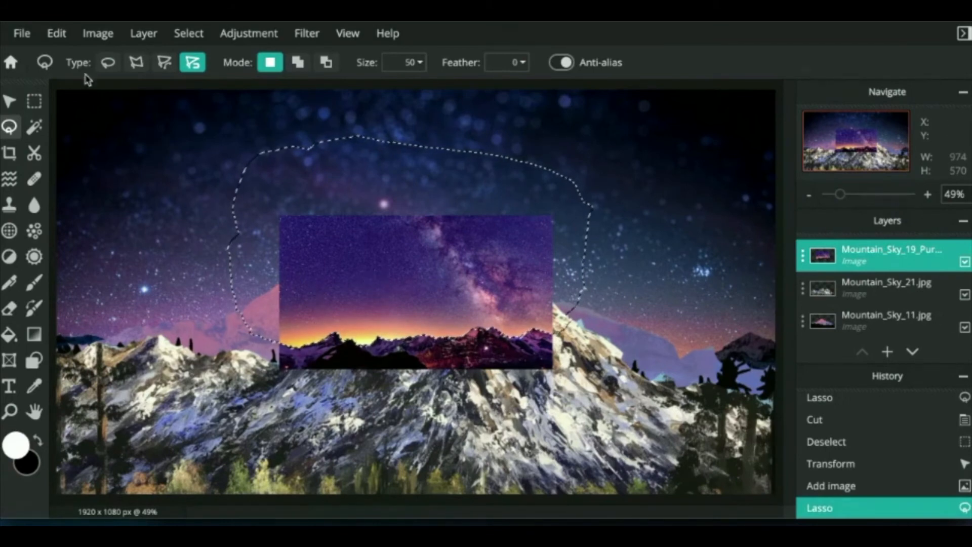
left_click(57, 34)
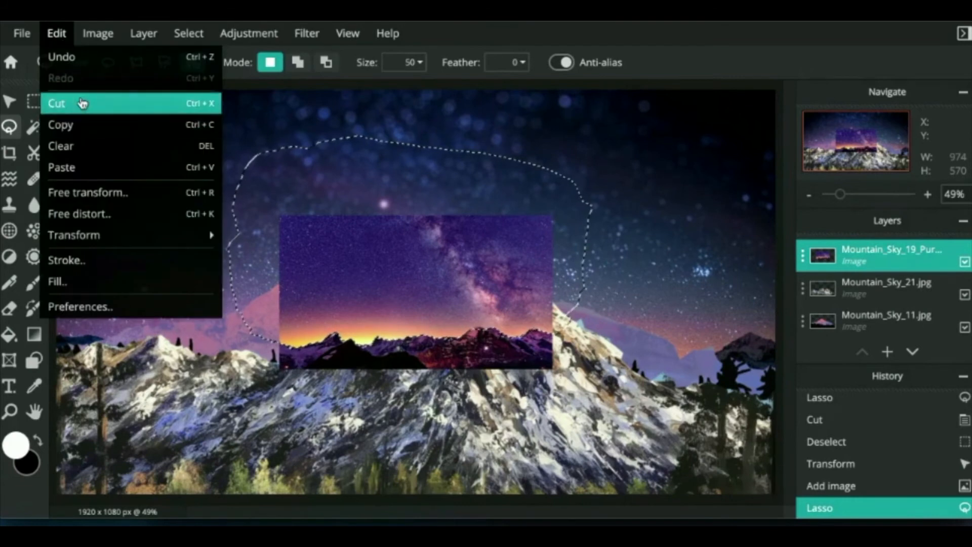
left_click(82, 104)
left_click(10, 102)
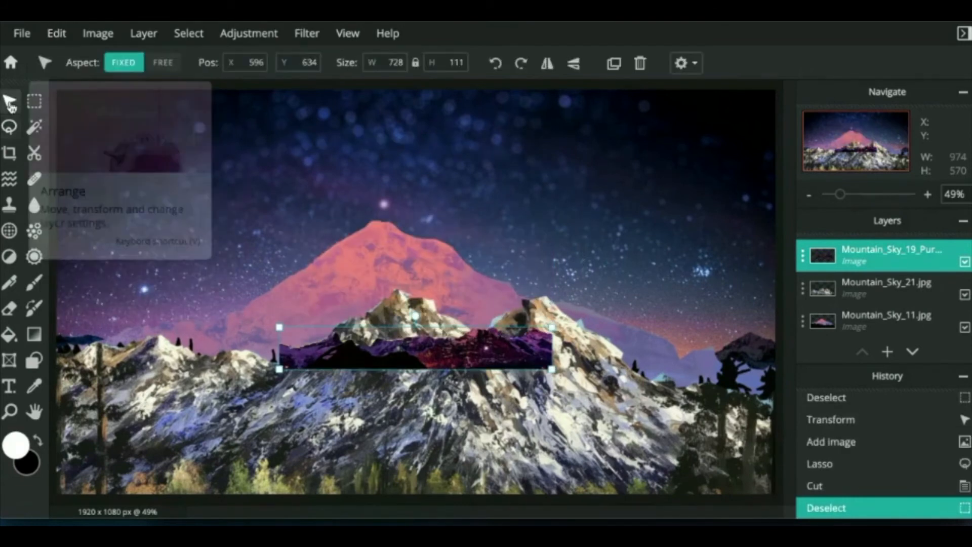
Step: Place the purple ridge at the canvas bottom, stretched to about 1951x297, then deselect it
left_click_drag(478, 361, 779, 243)
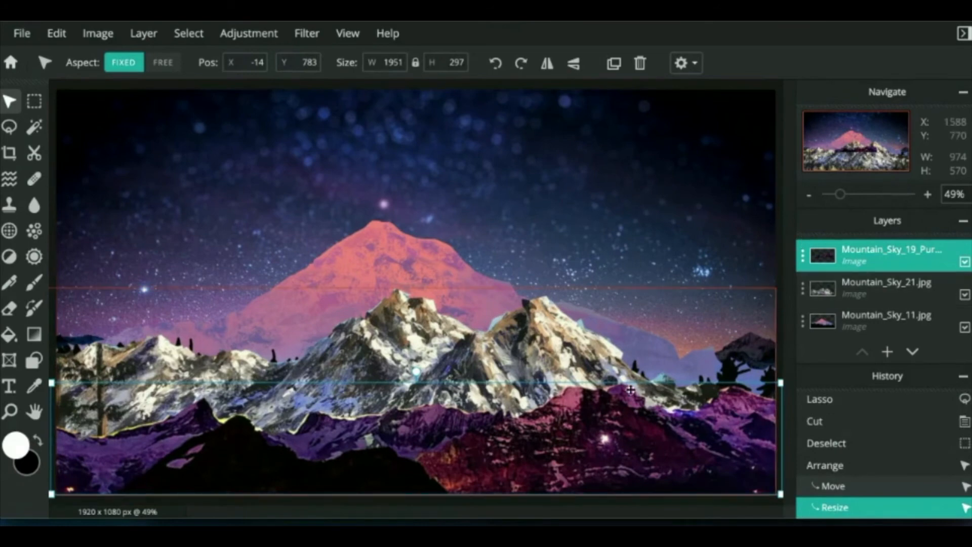
left_click(653, 198)
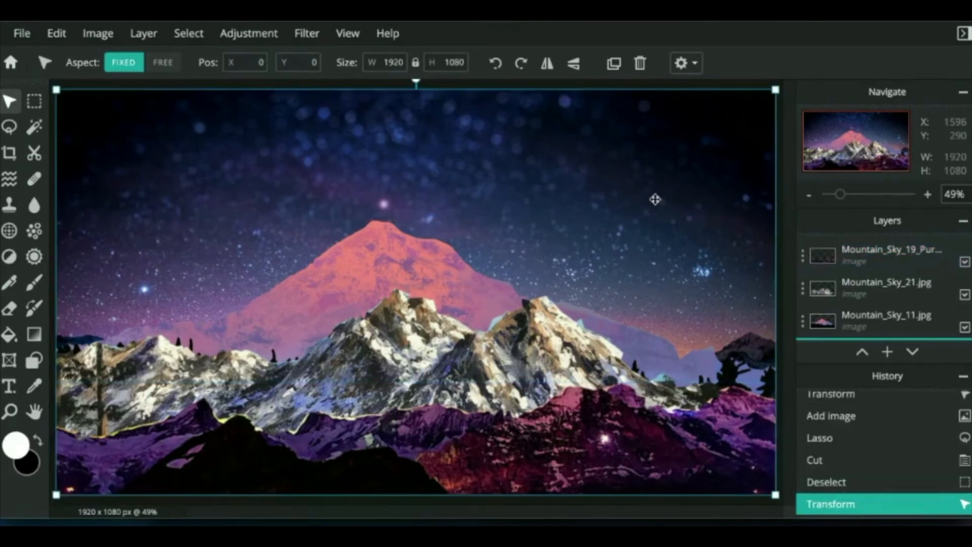
Step: Download the collage as Collage.jpg at High quality and close the confirmation
left_click(22, 33)
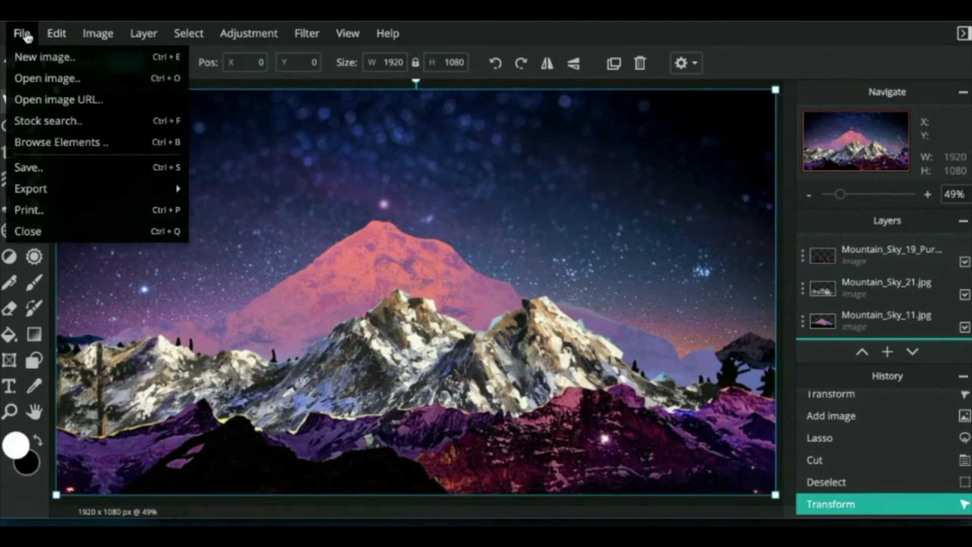
left_click(28, 168)
left_click_drag(632, 131, 508, 84)
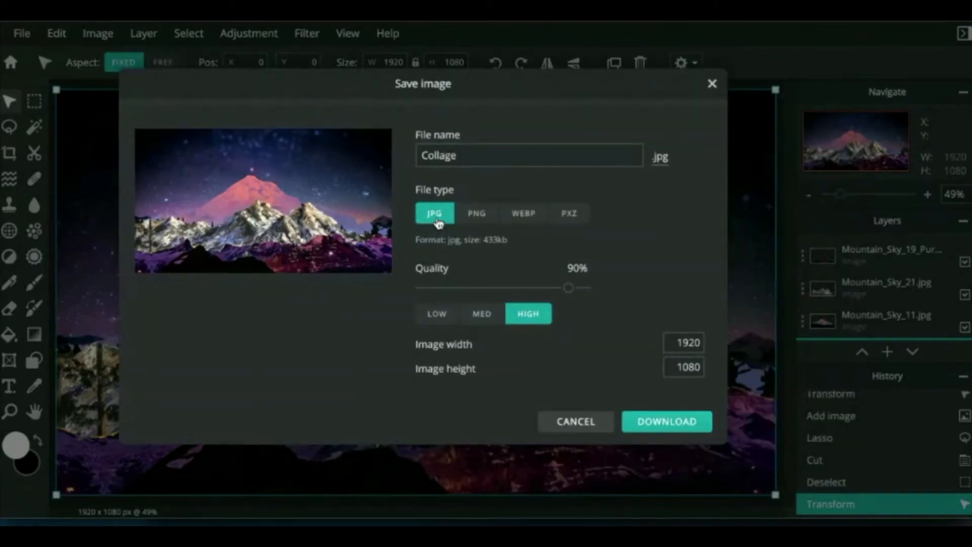
left_click(653, 423)
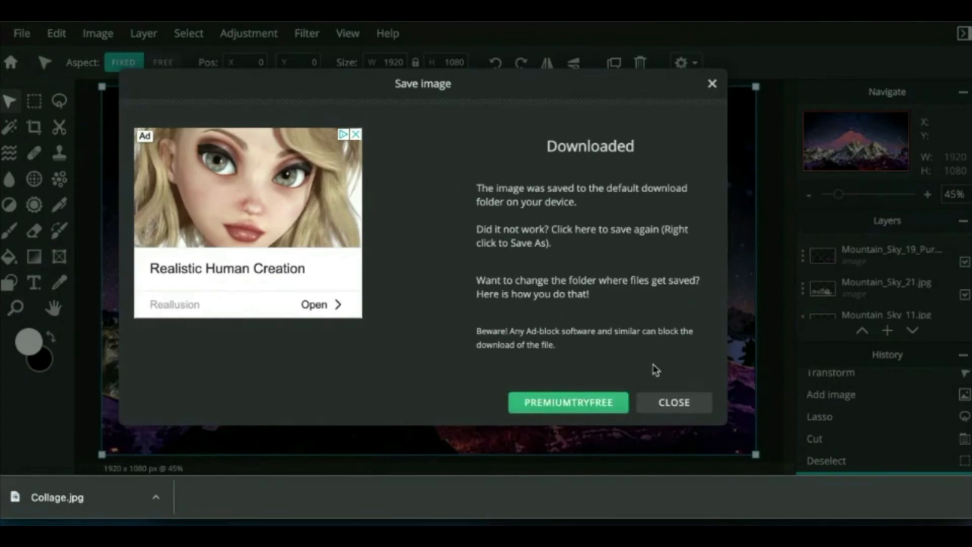
left_click(664, 404)
left_click(22, 36)
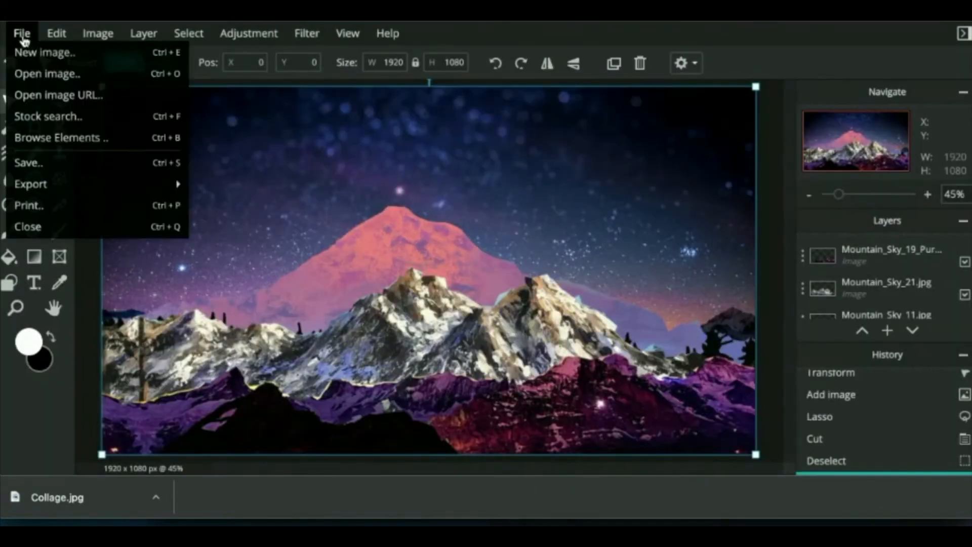
Step: Download the layered Collage.pxz project, then switch to the Google Slides portfolio window
left_click(19, 164)
left_click(572, 233)
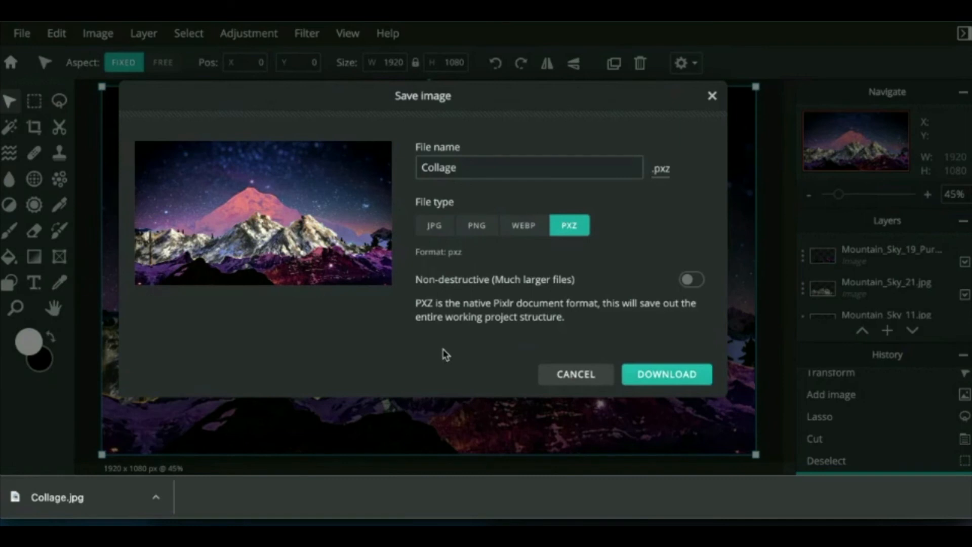
left_click(664, 375)
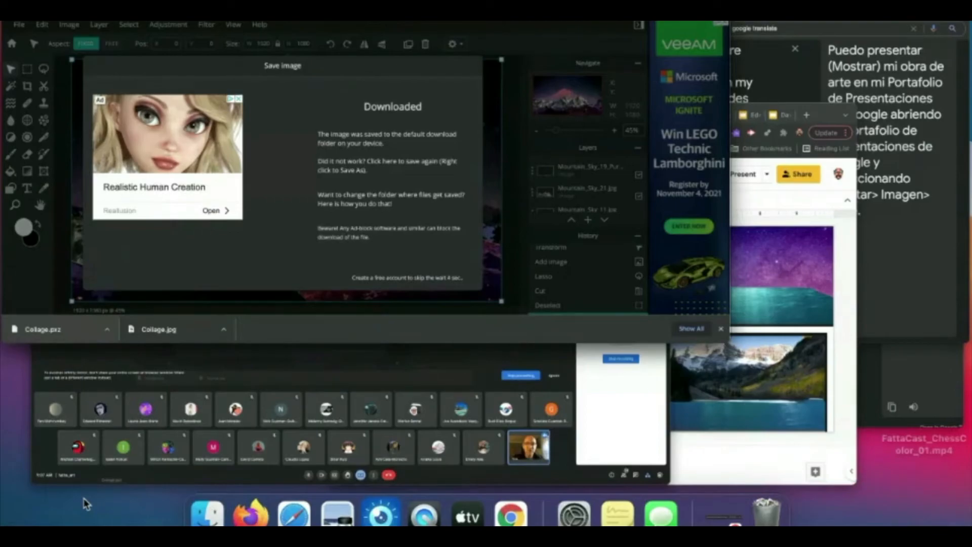
left_click(558, 340)
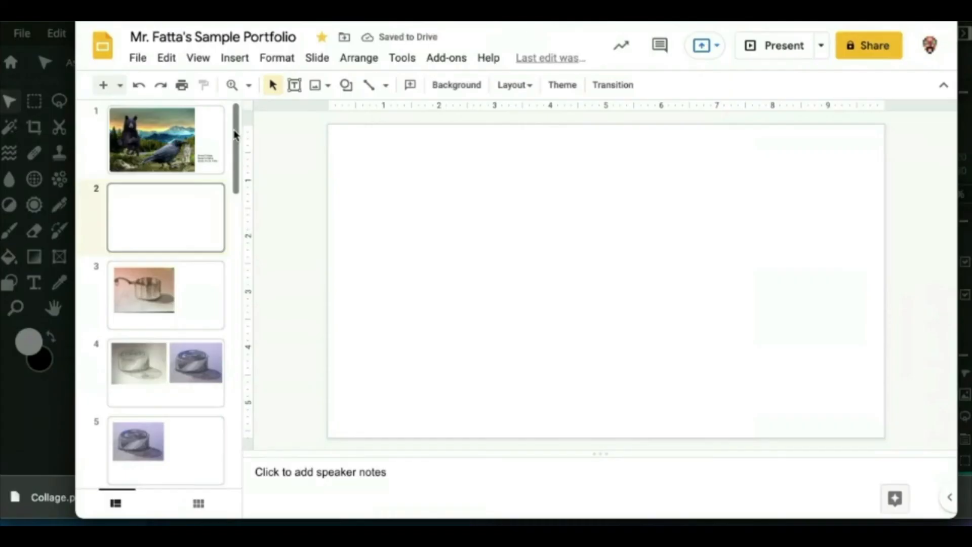